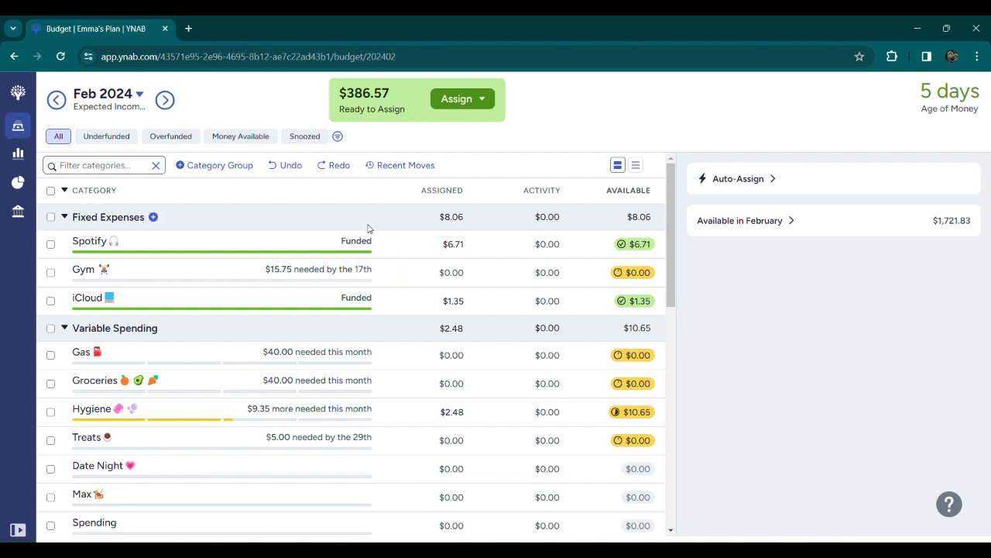
Step: Add $15.75 to the Gym category's assigned amount and collapse the Fixed Expenses group
left_click(389, 272)
type("+")
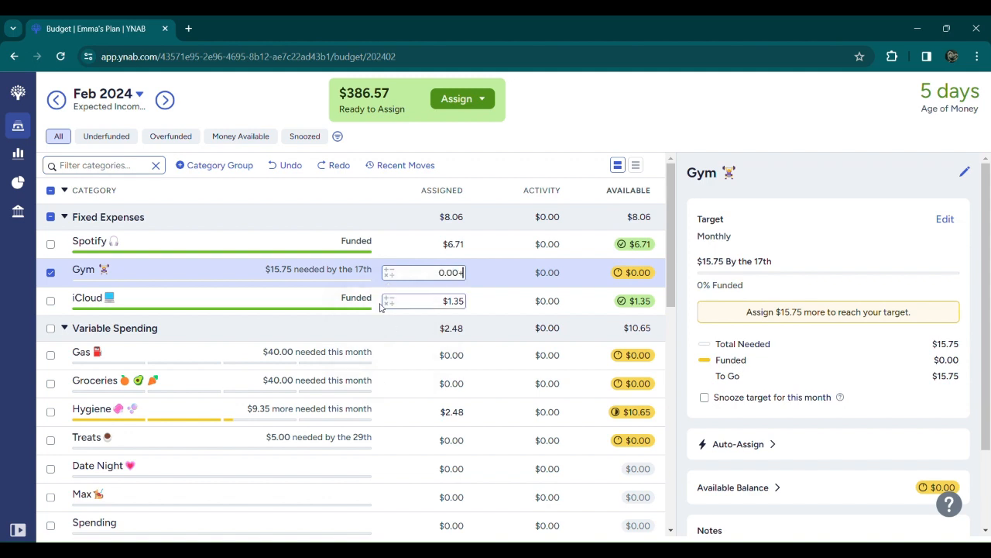
type("15.75")
left_click(557, 152)
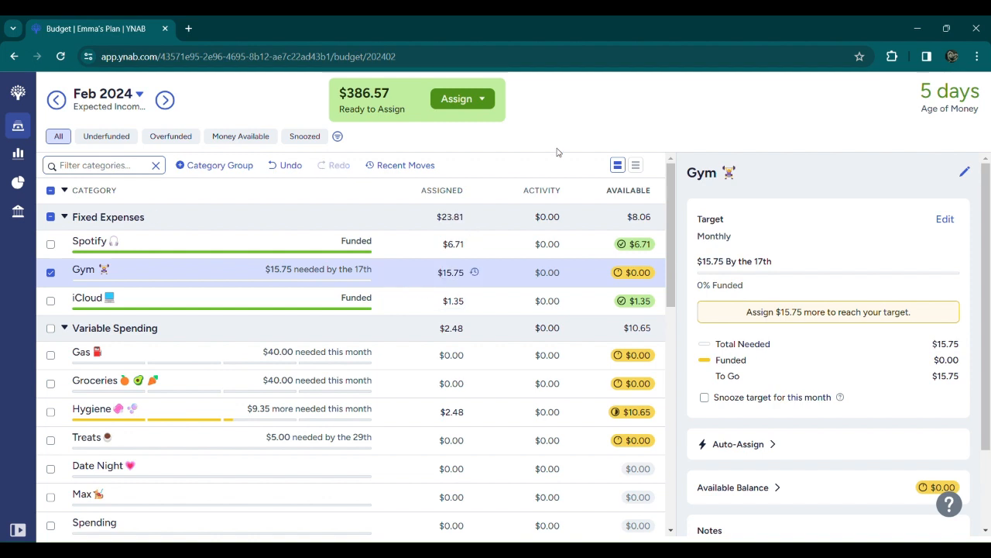
left_click(50, 272)
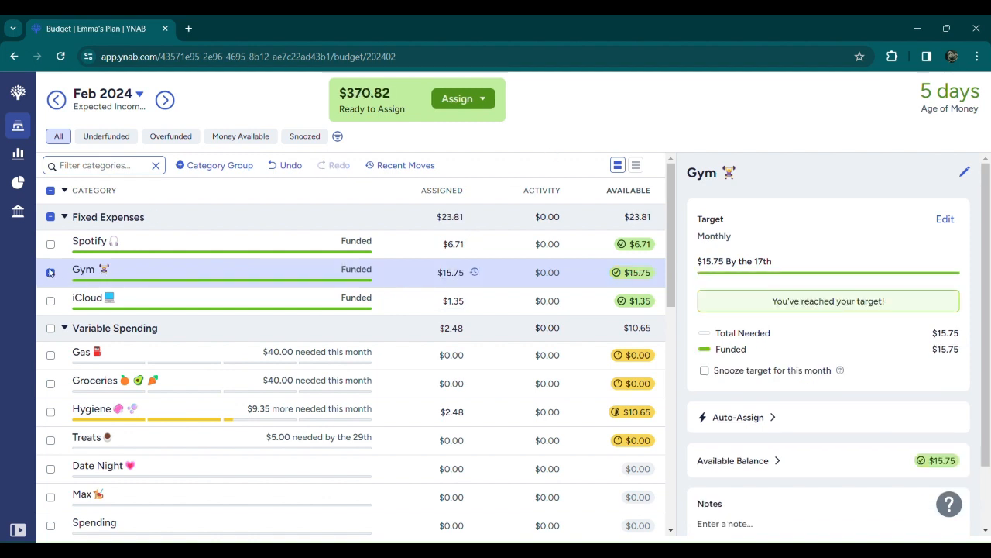
left_click(49, 271)
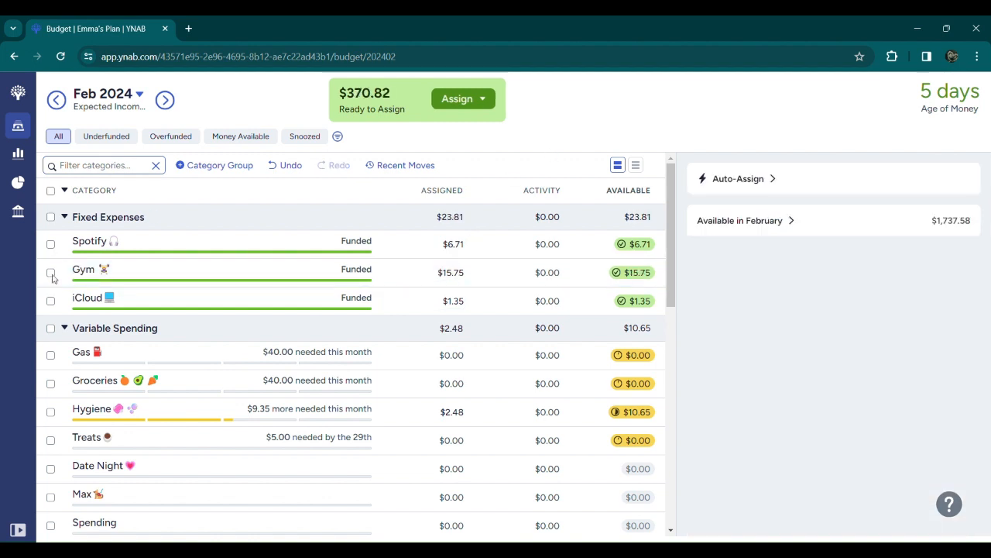
left_click(69, 221)
left_click(69, 220)
left_click(66, 217)
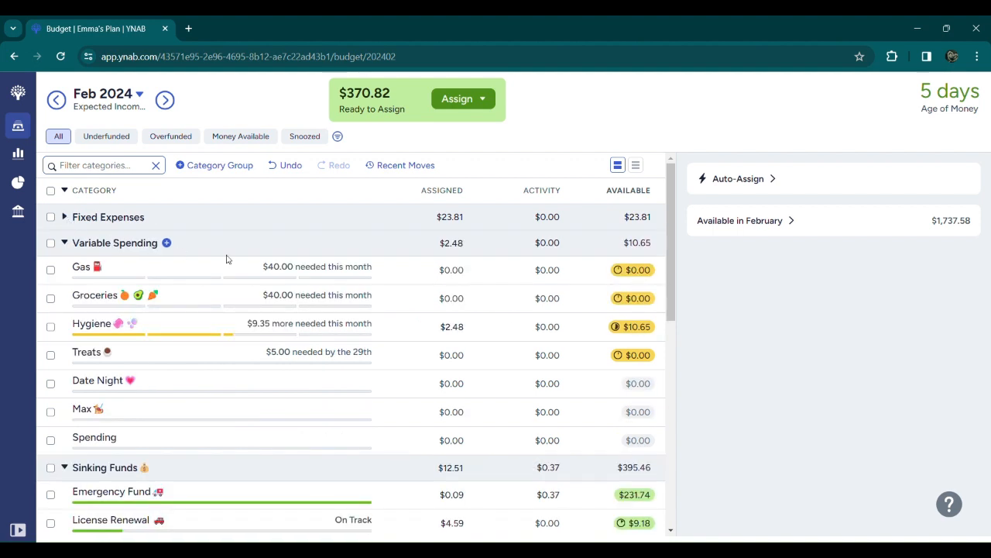
Step: Assign $20.00 each to the Gas and Groceries categories in Variable Spending
left_click(394, 271)
type("+")
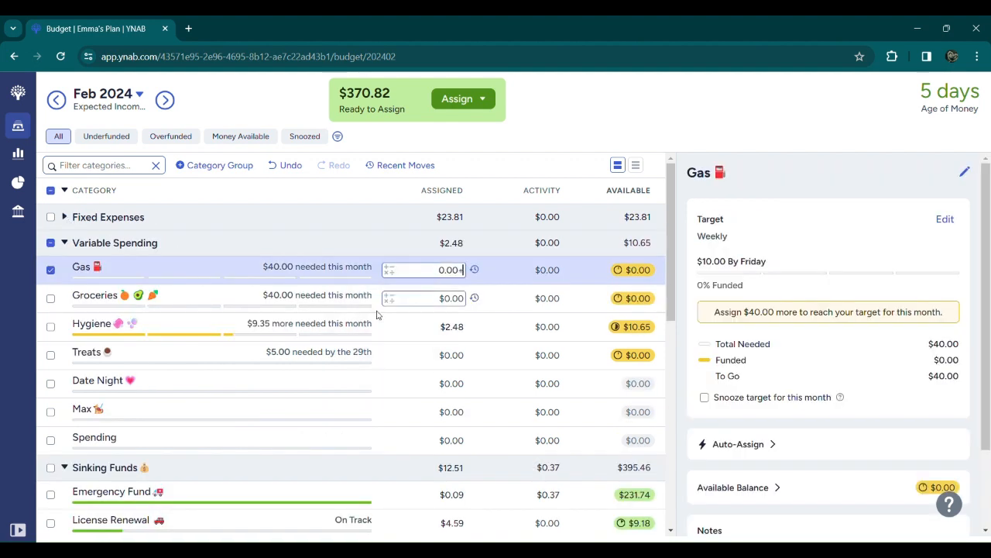
type("20.00")
key("Return")
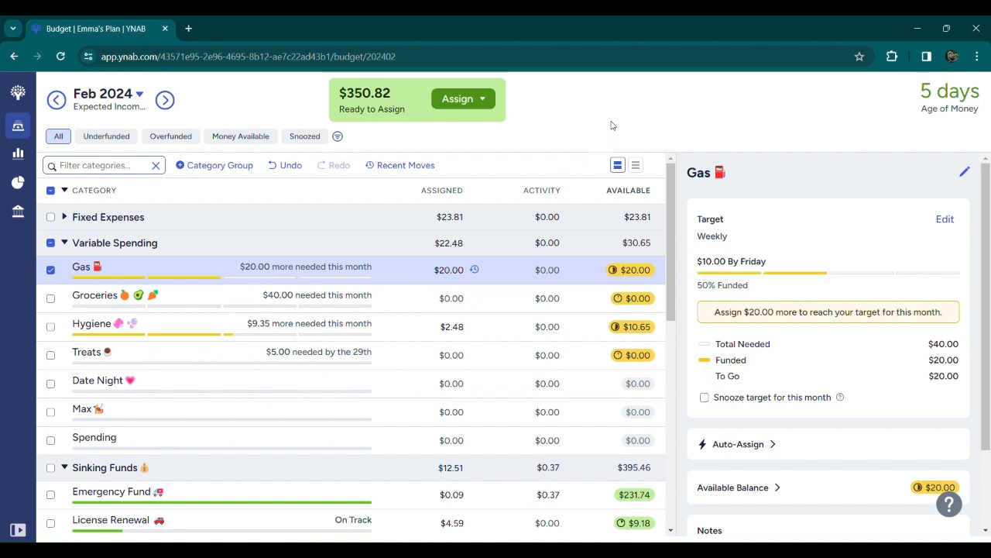
left_click(447, 299)
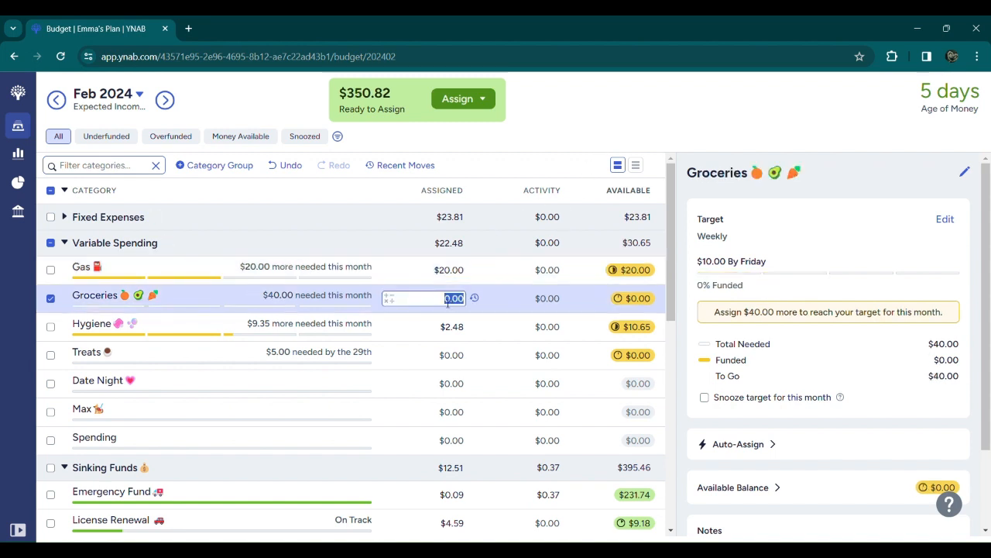
type("20.00")
key("Return")
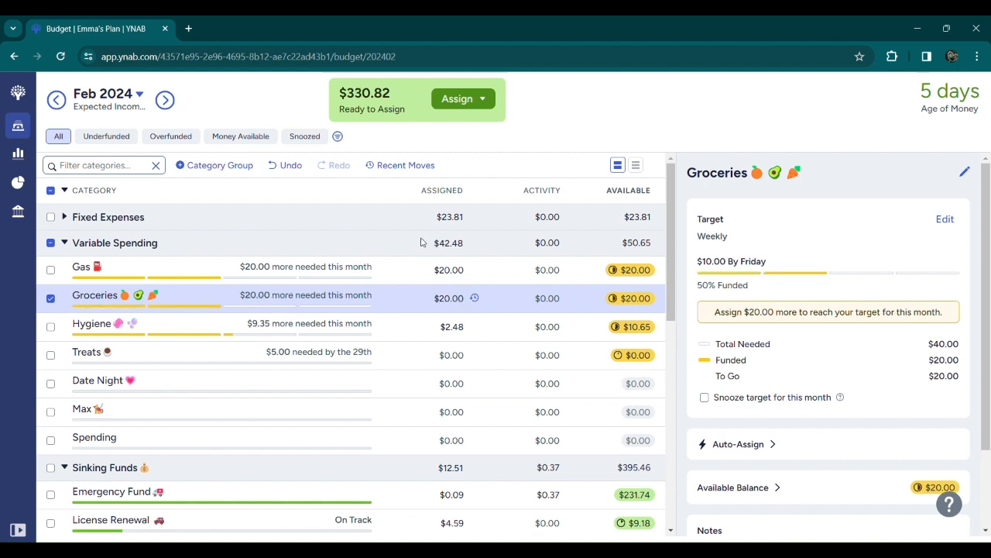
left_click(50, 298)
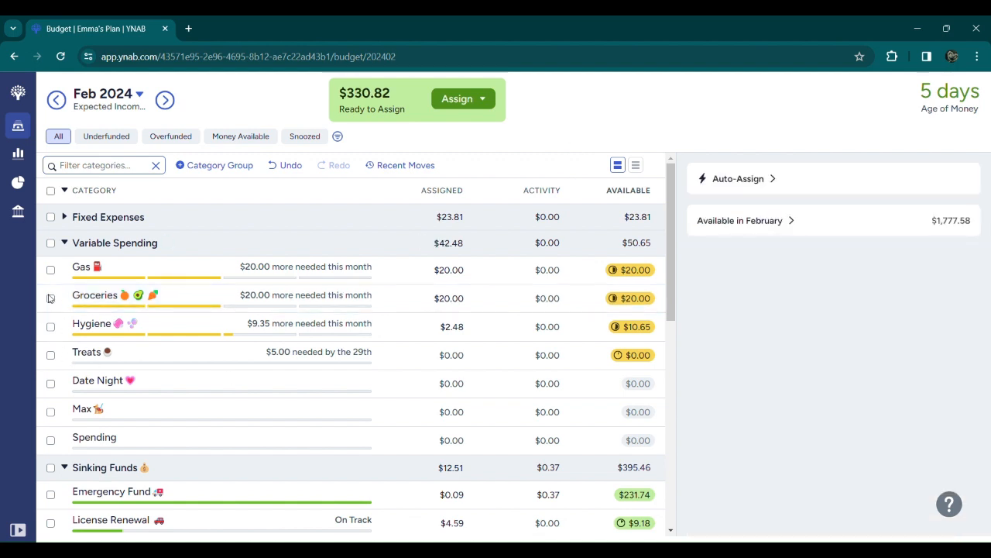
Step: Add $19.35 to the amount assigned to the Hygiene category
left_click(388, 332)
left_click(378, 361)
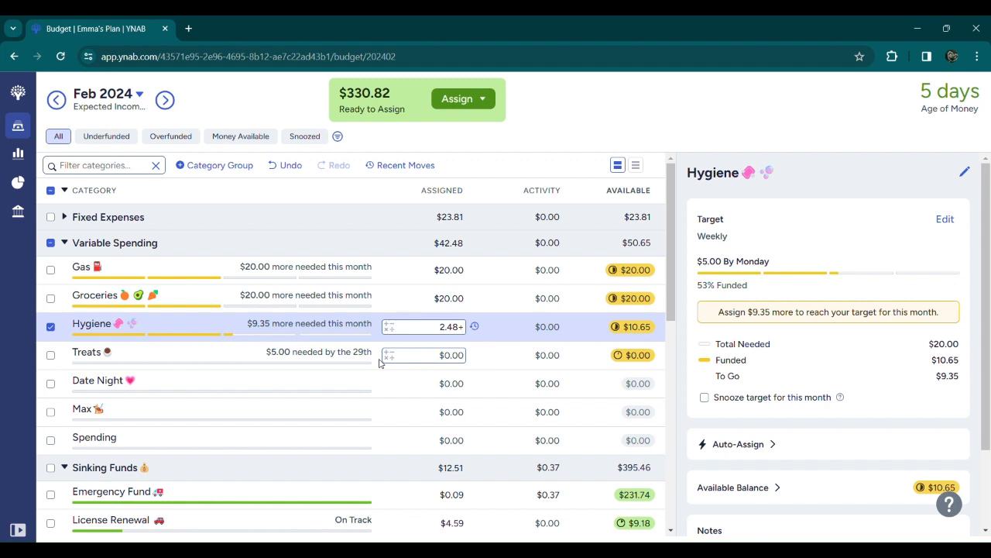
type("19.35")
left_click(589, 128)
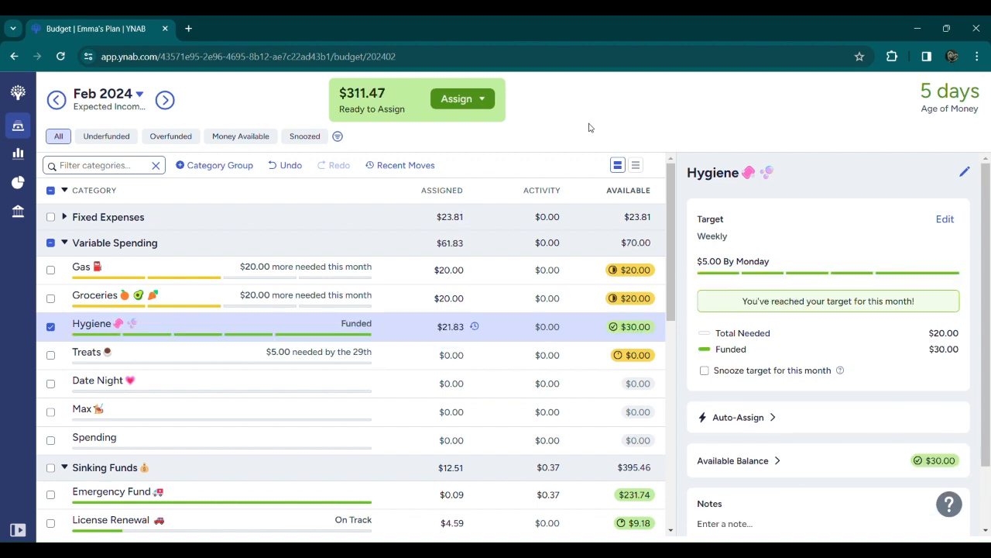
left_click(50, 328)
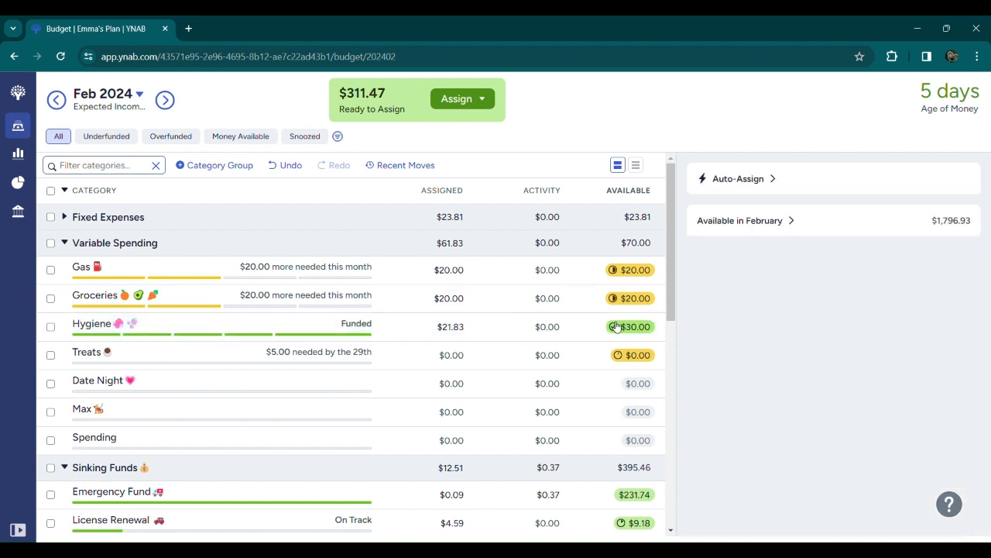
Step: Add $5.00 to the Treats category's assigned amount and deselect the category
scroll(480, 272, "down", 1)
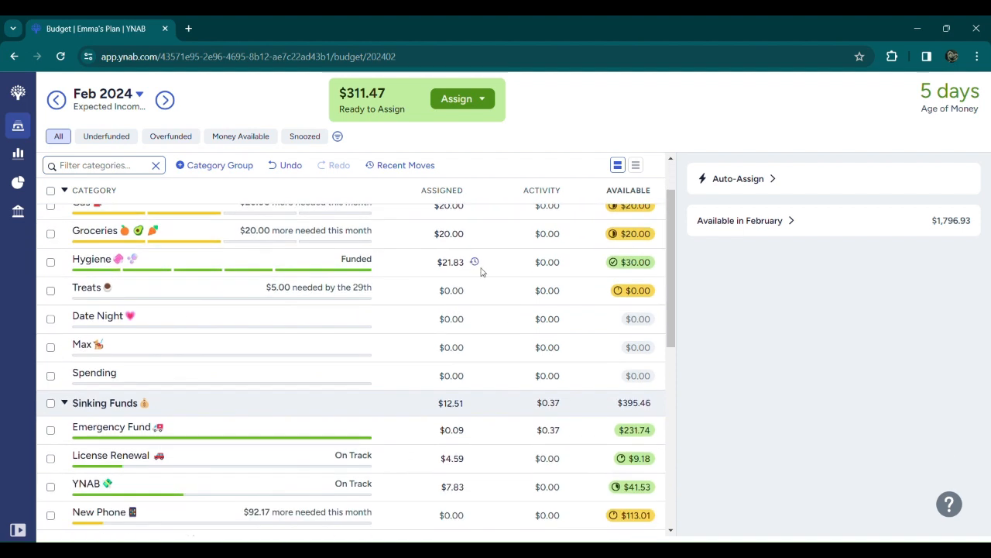
left_click(390, 290)
mouse_move(390, 291)
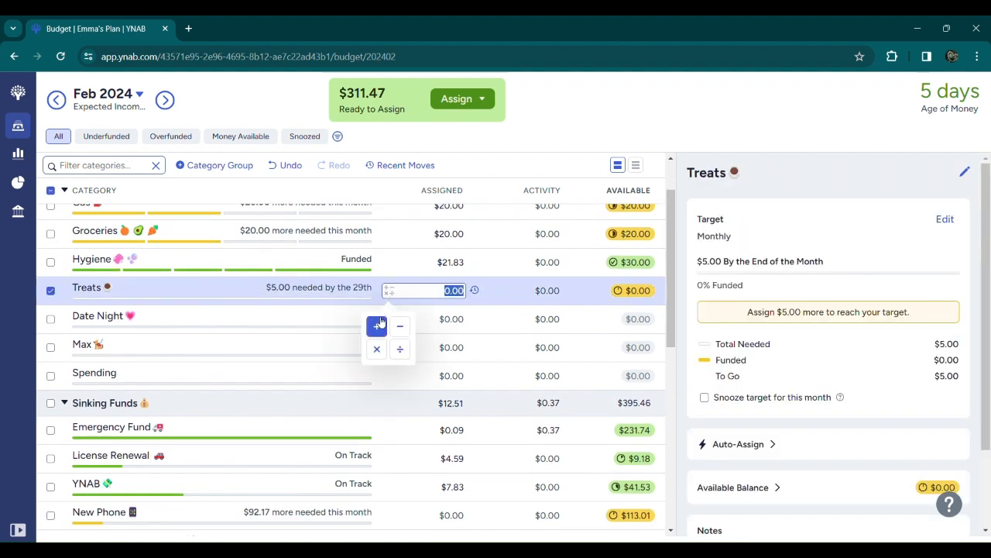
left_click(379, 325)
type("5.0")
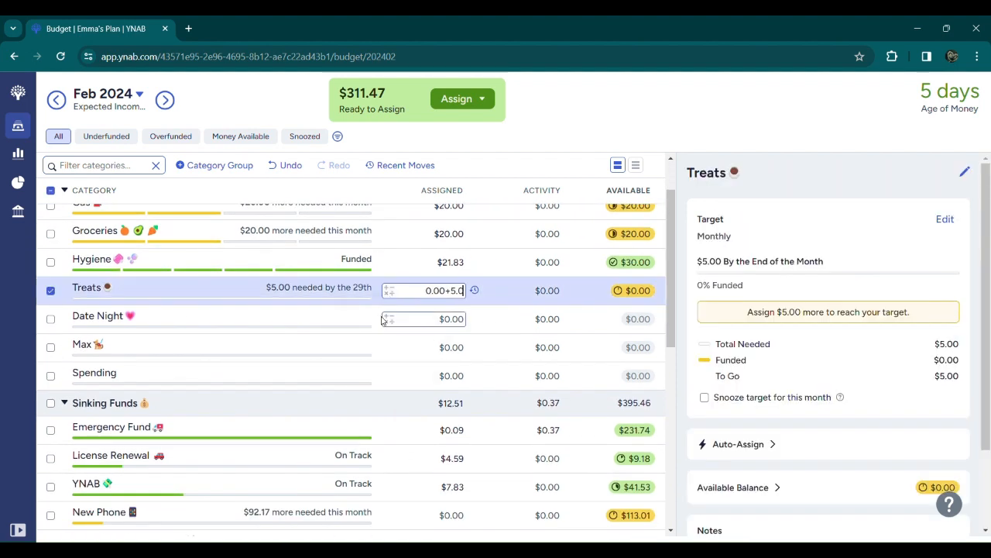
type("0")
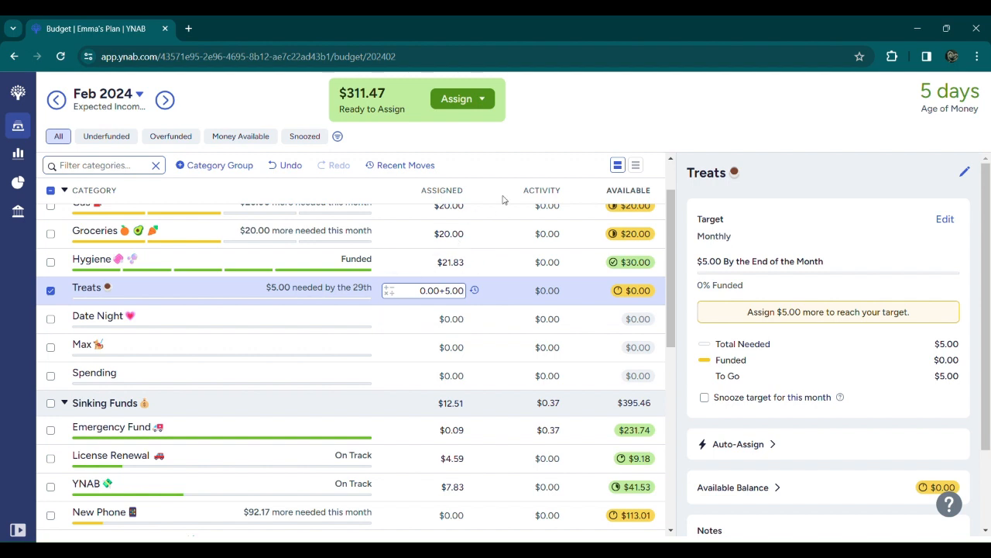
key("Return")
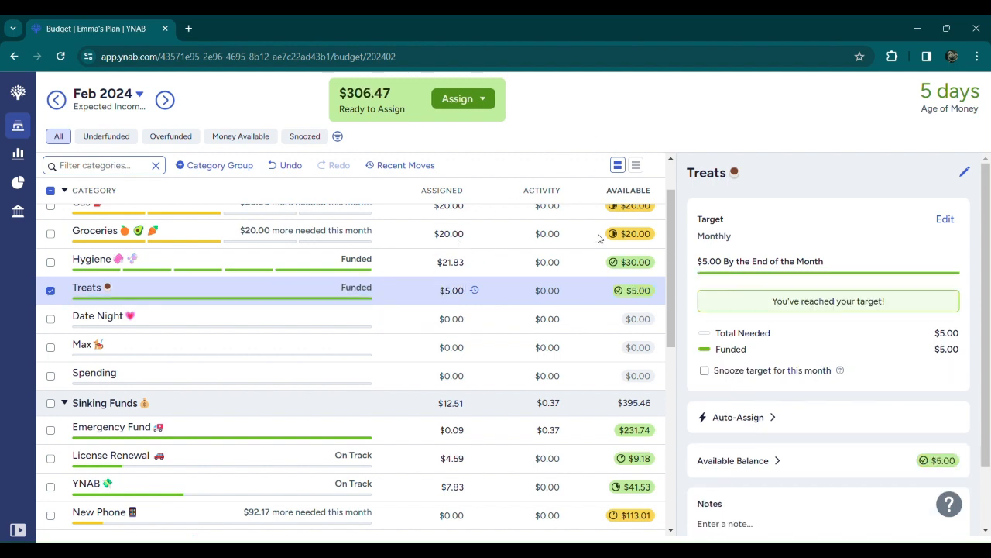
scroll(581, 255, "up", 2)
left_click(50, 355)
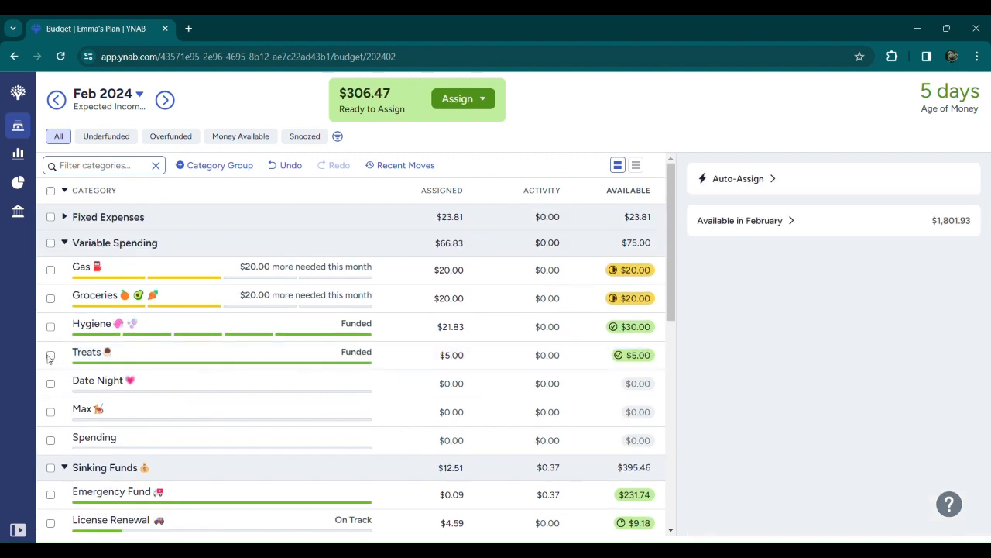
Step: Add $58.64 to the Date Night category's assigned amount and deselect the category
left_click(394, 389)
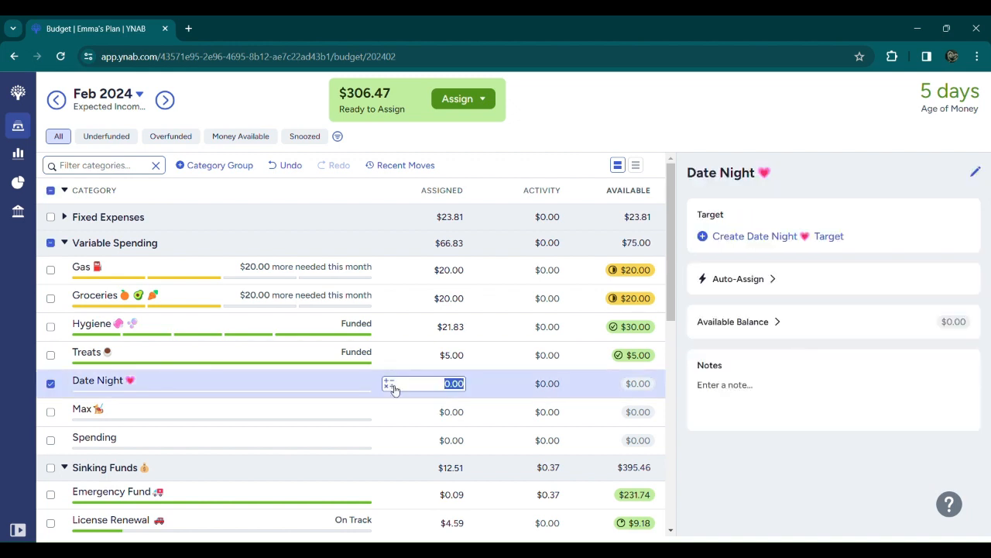
left_click(392, 387)
left_click(377, 416)
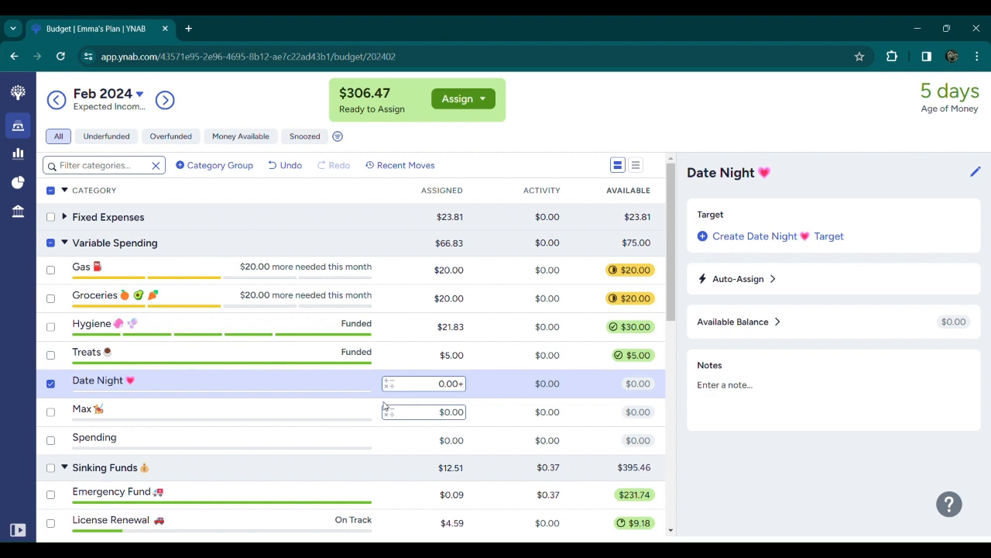
type("58.64")
left_click(615, 136)
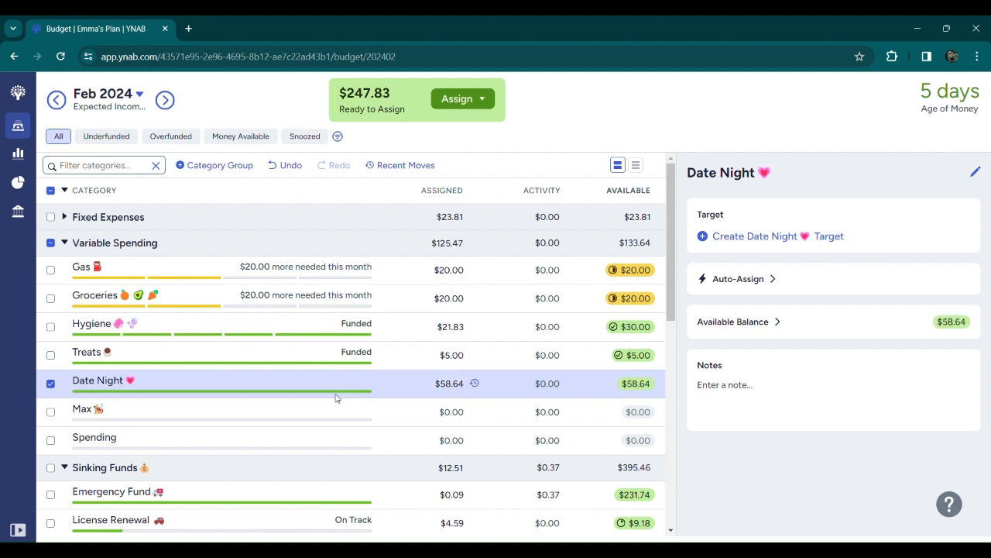
left_click(50, 383)
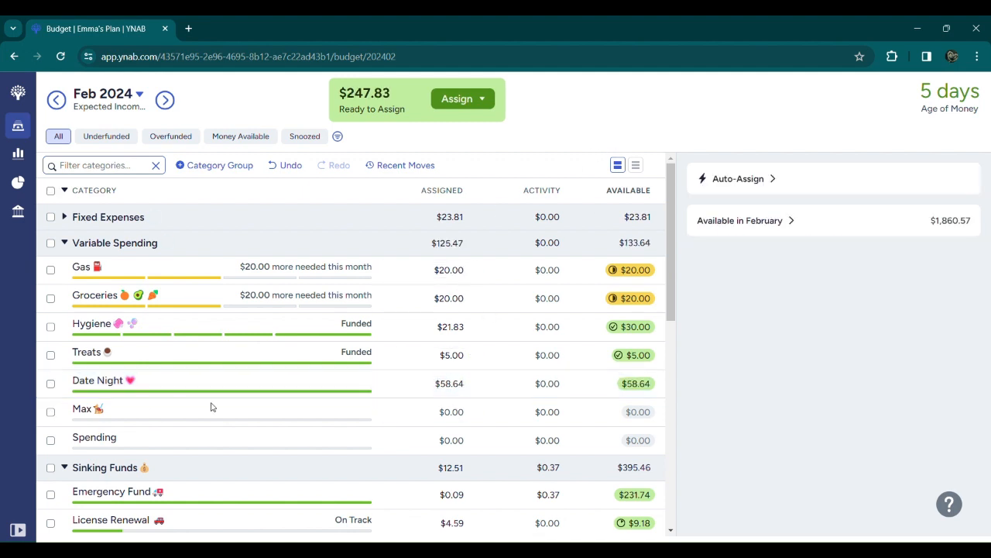
Step: Assign $20.00 to the Max category and collapse the Variable Spending group
left_click(390, 414)
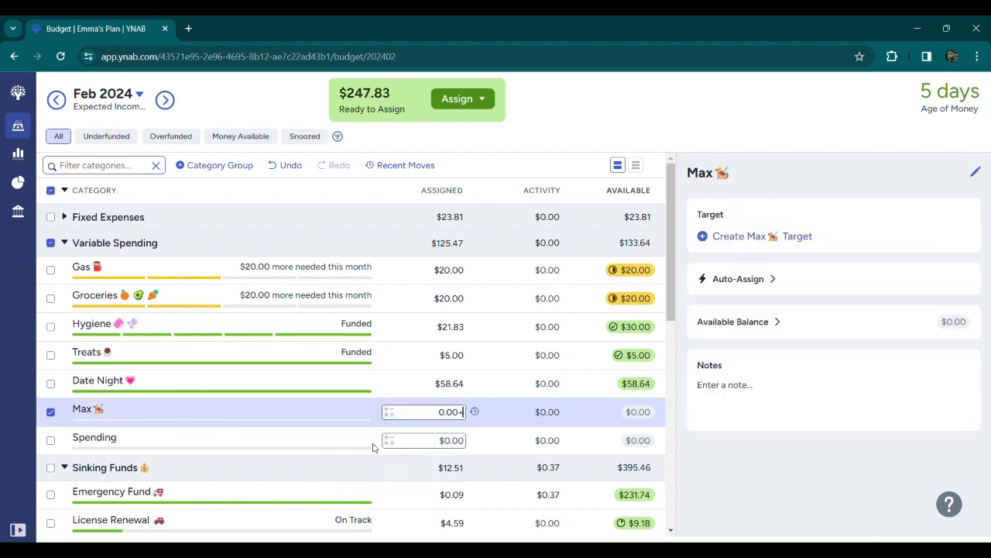
type("+20.00")
key("Return")
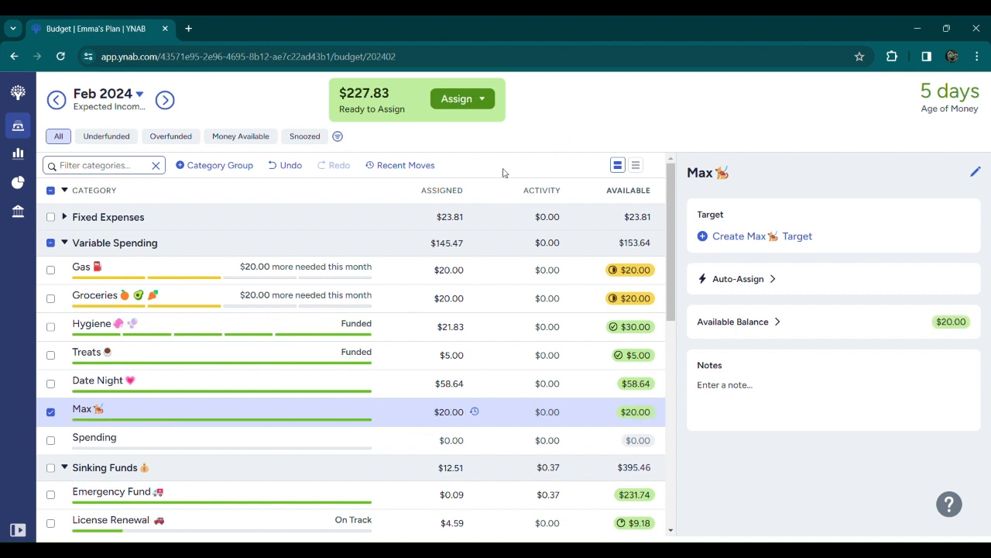
left_click(51, 412)
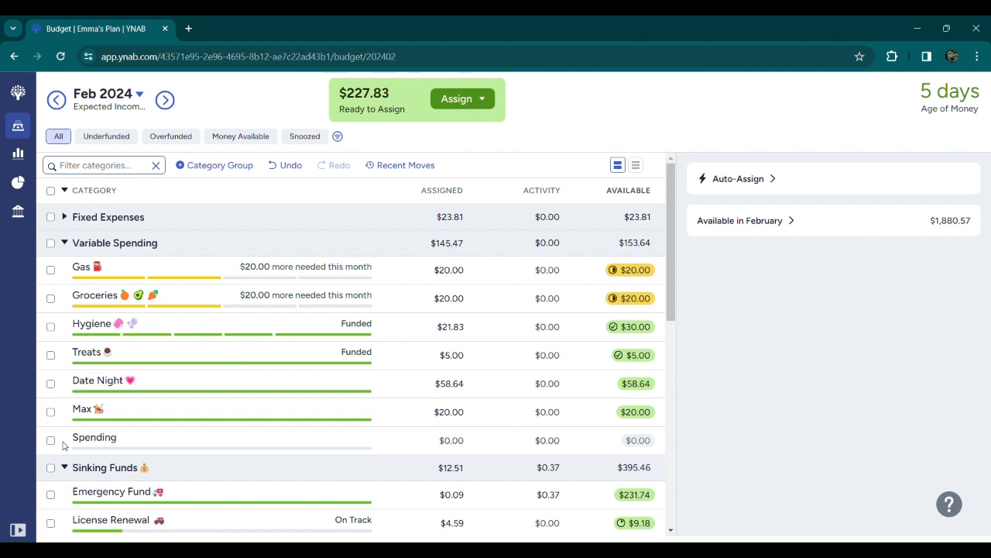
left_click(65, 243)
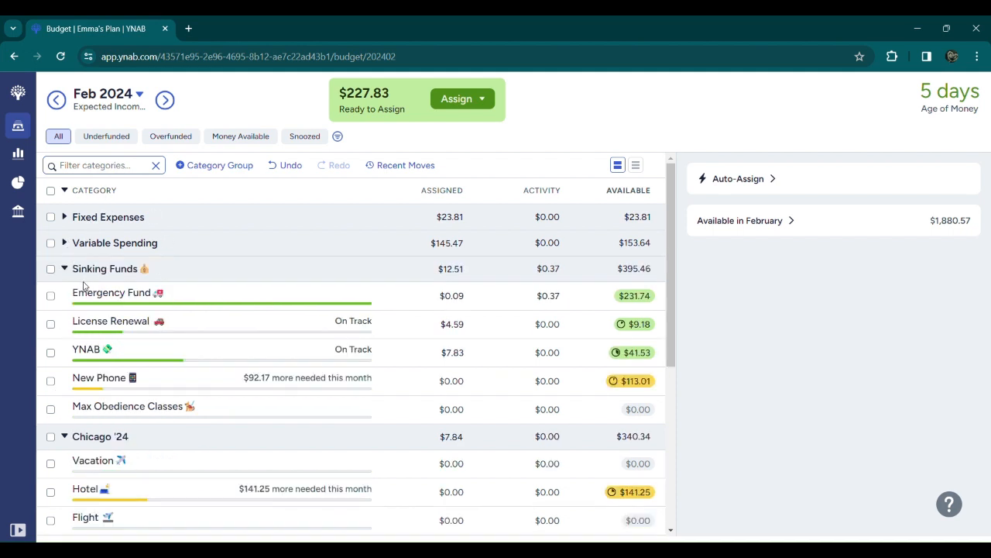
Step: Add $99.68 to the amount assigned to School Savings in the Savings group
scroll(79, 299, "down", 1)
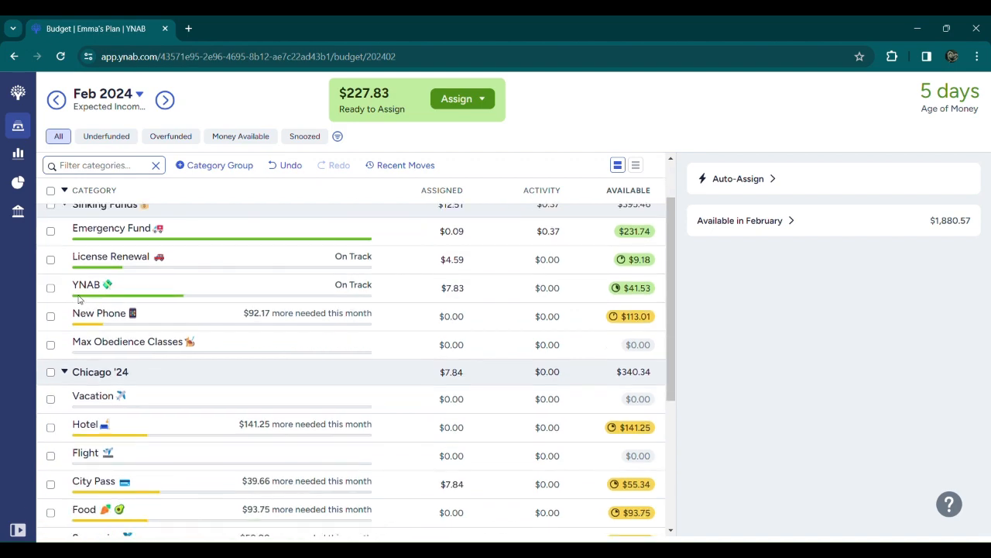
scroll(79, 299, "up", 1)
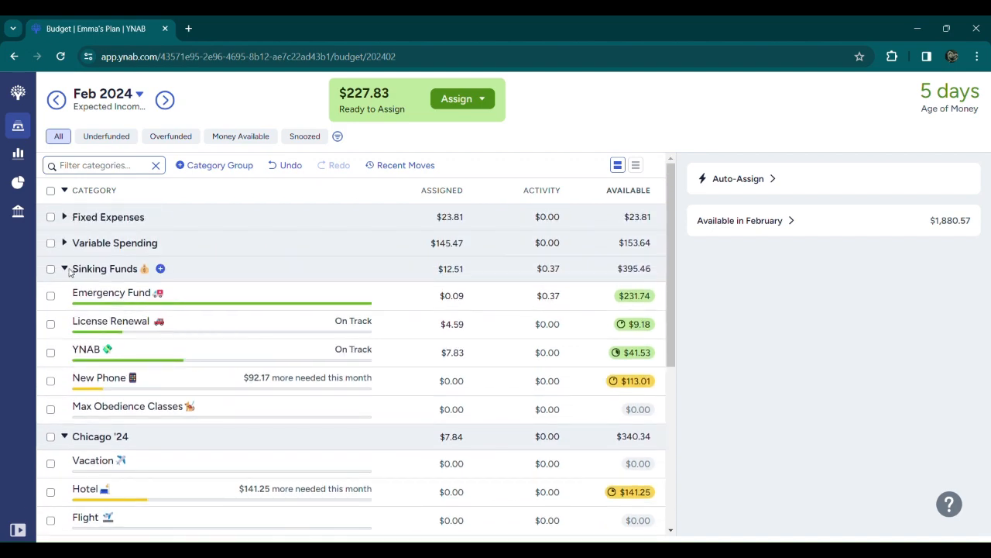
scroll(86, 372, "down", 5)
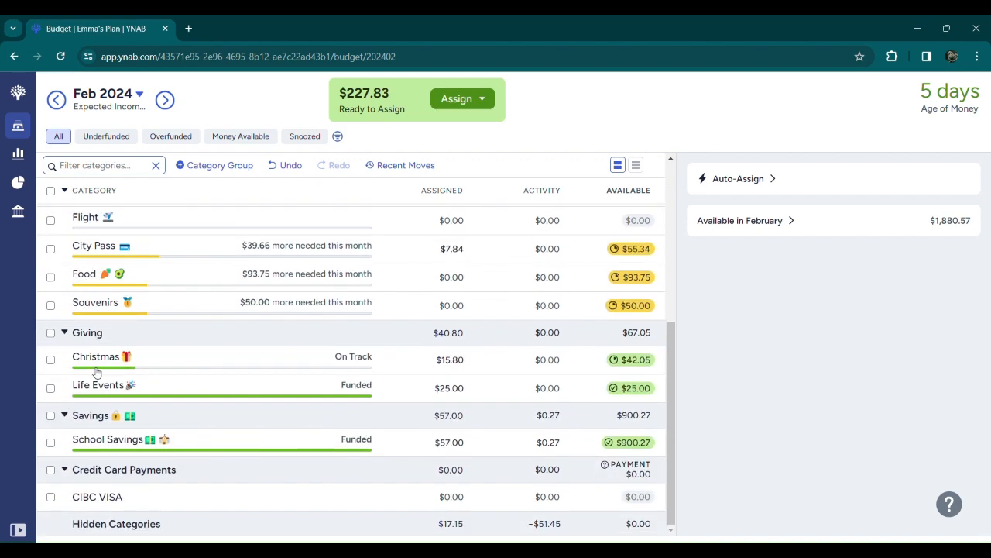
left_click(391, 448)
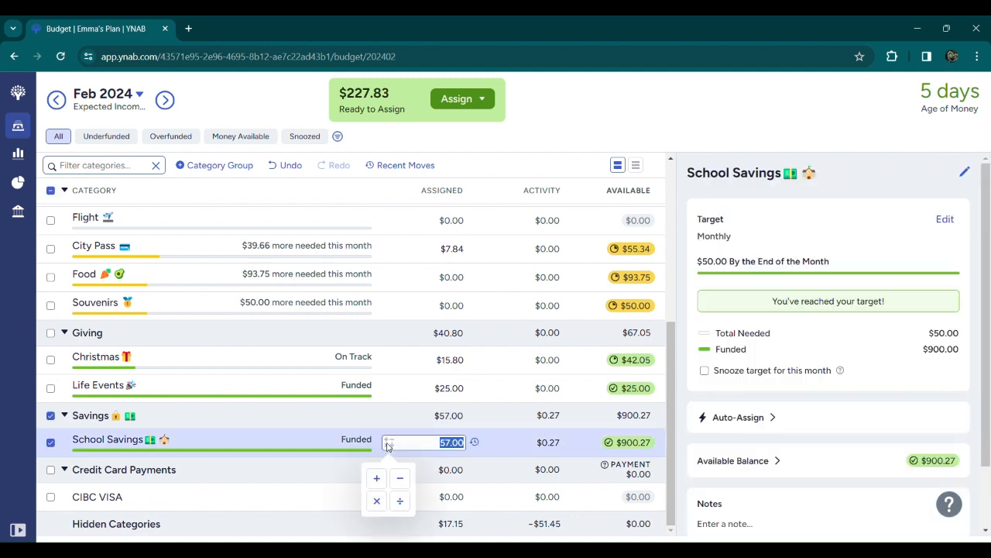
left_click(378, 471)
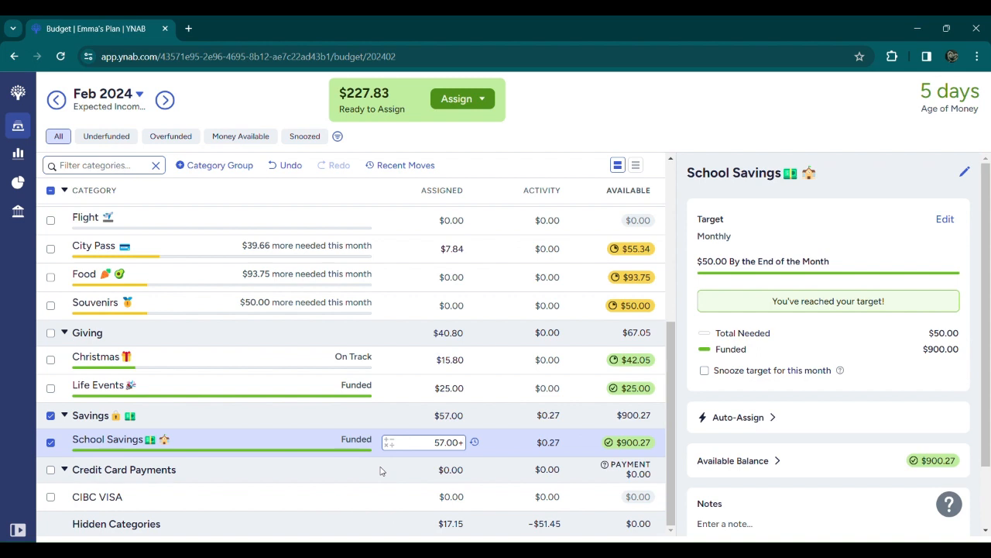
type("99.68")
key("Return")
Step: Add another $0.05 to the School Savings category's assigned amount
left_click(456, 442)
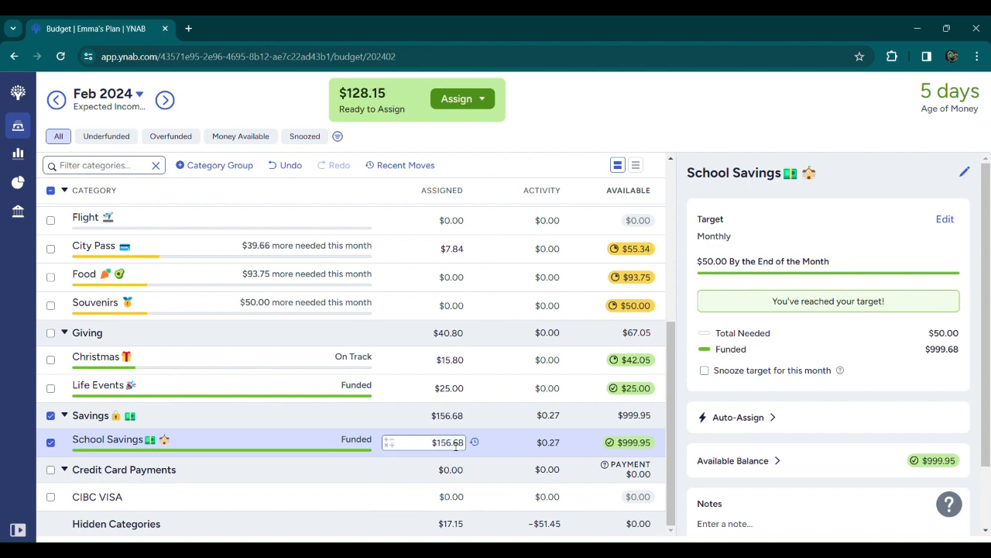
left_click(389, 445)
left_click(376, 478)
type("0.05")
key("Return")
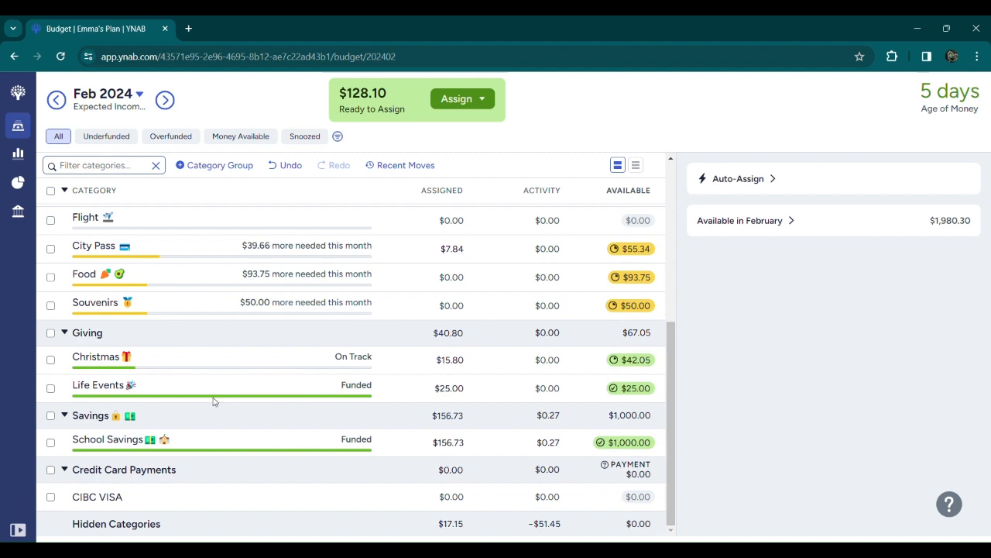
Step: Add $15.00 to the Life Events category's assigned amount in the Giving group and deselect the category
left_click(388, 388)
left_click(377, 418)
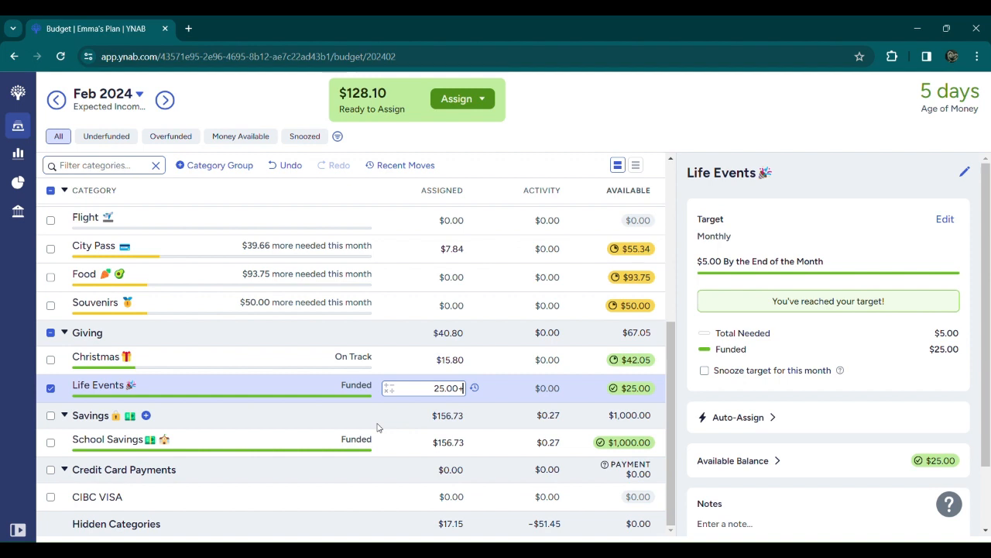
type("15.00")
key("Return")
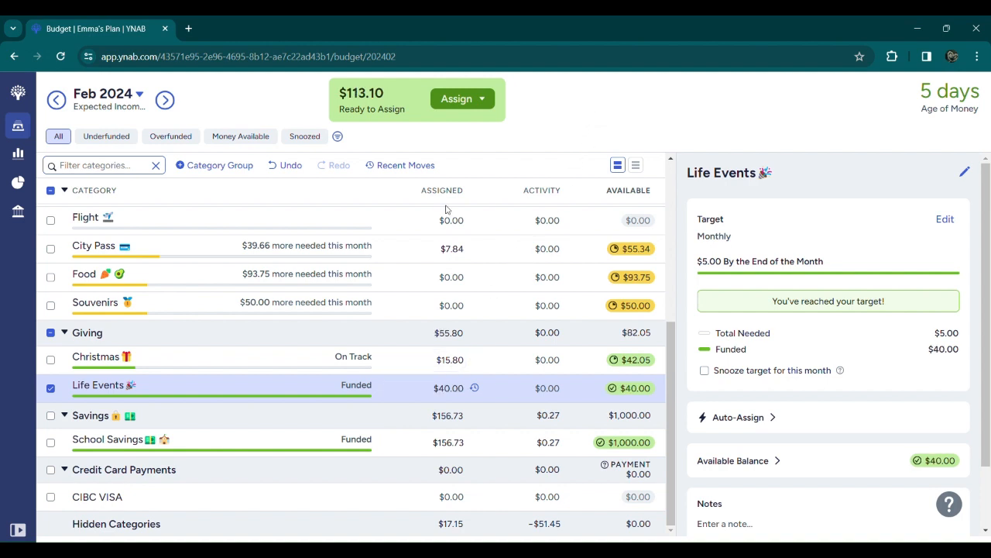
left_click(51, 388)
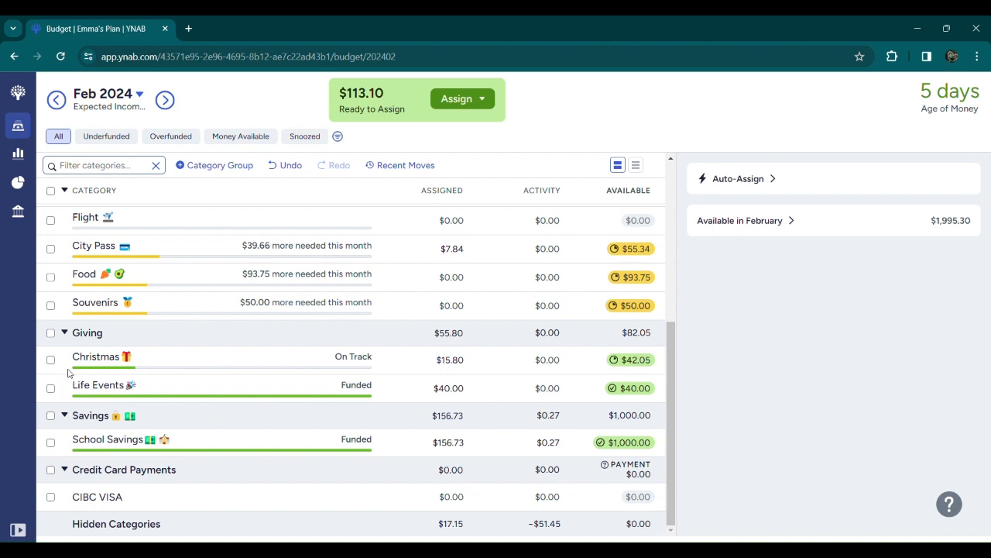
Step: Add $39.66 to the City Pass category's assigned amount in the Chicago '24 group and deselect the category
scroll(88, 400, "up", 1)
scroll(77, 424, "up", 1)
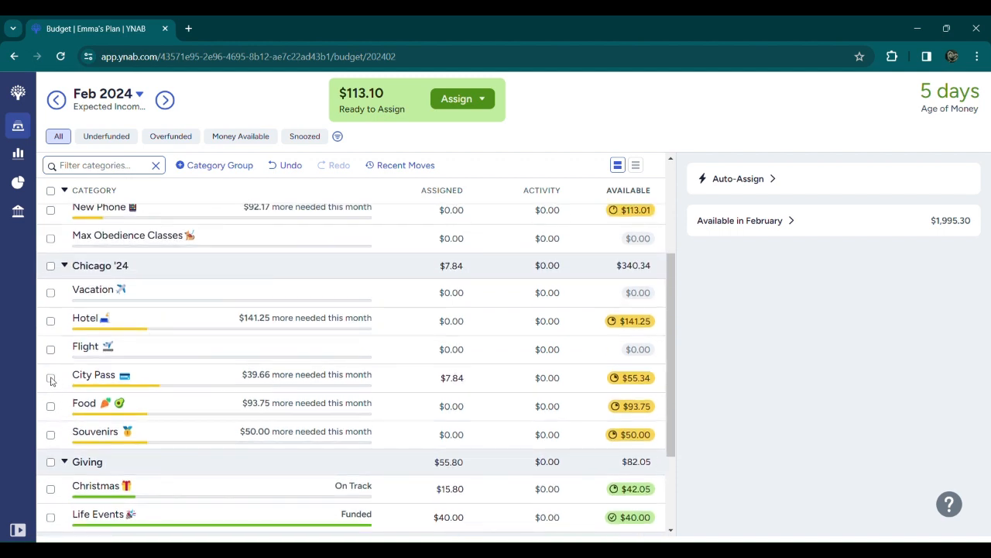
left_click(422, 377)
left_click(388, 378)
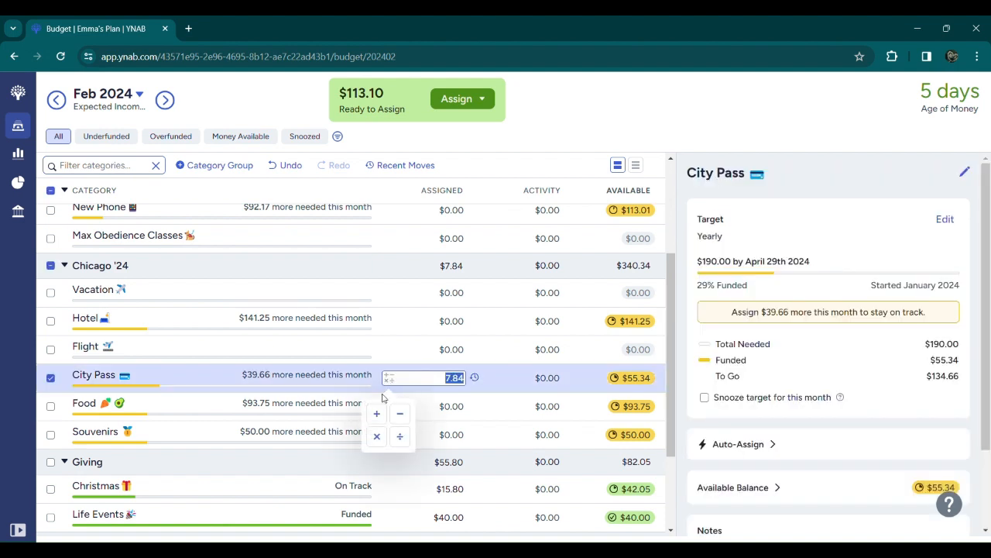
left_click(377, 413)
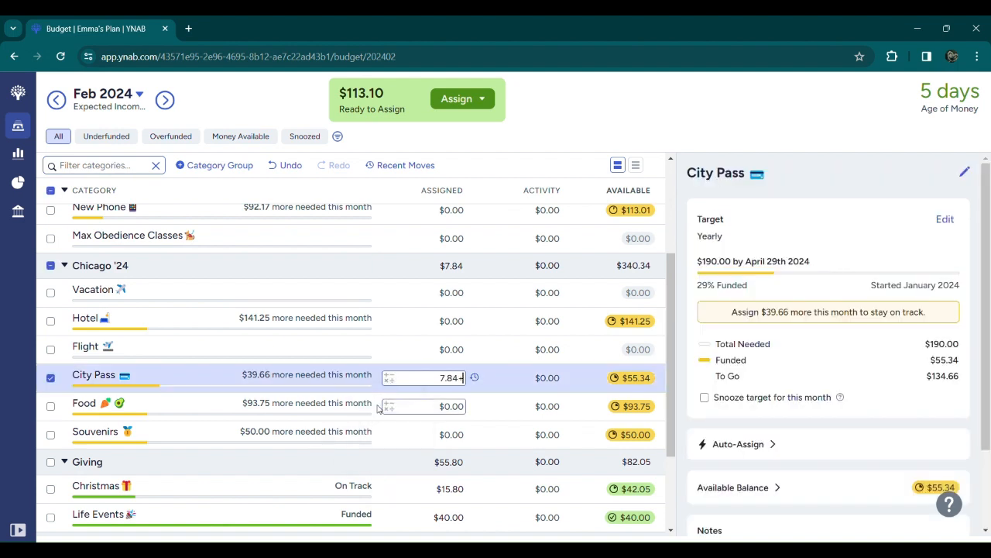
type("39.66")
left_click(585, 121)
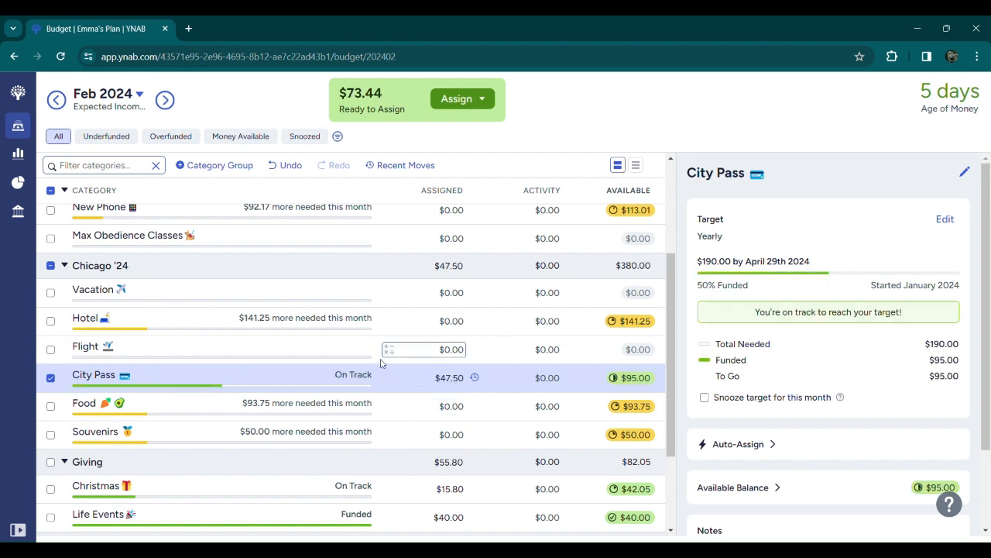
left_click(51, 378)
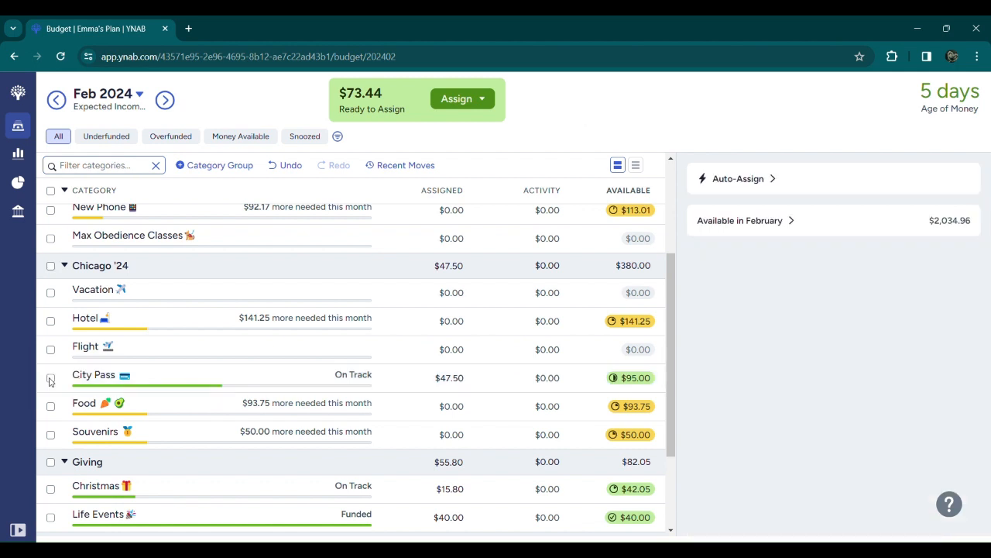
Step: Assign $50.00 to the Souvenirs category in the Chicago '24 group and deselect the category
left_click(51, 435)
type("50.00")
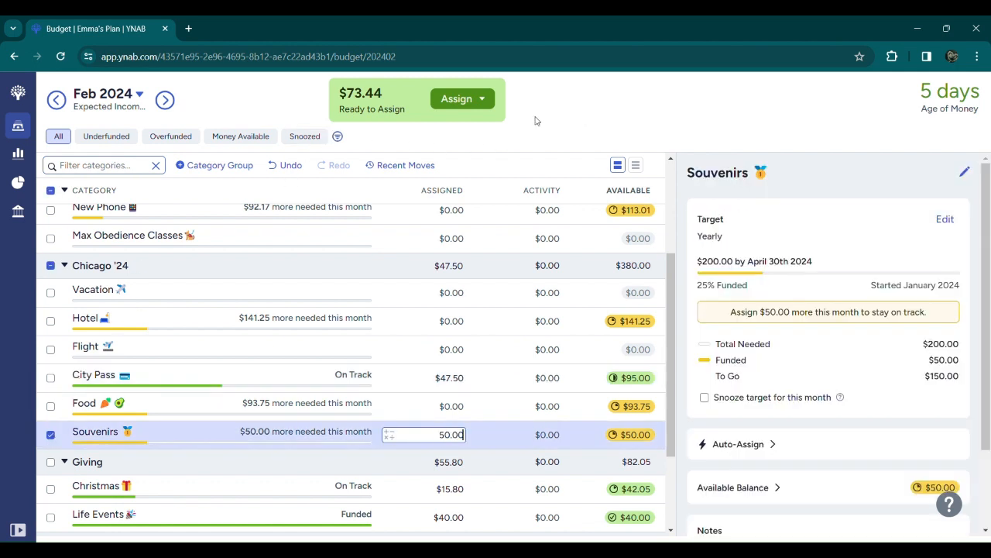
key("Return")
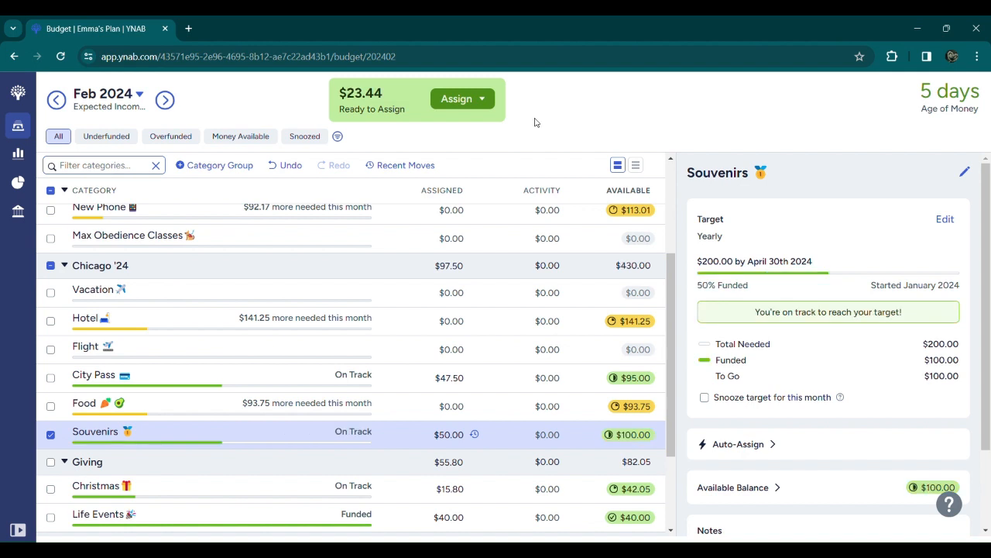
left_click(50, 435)
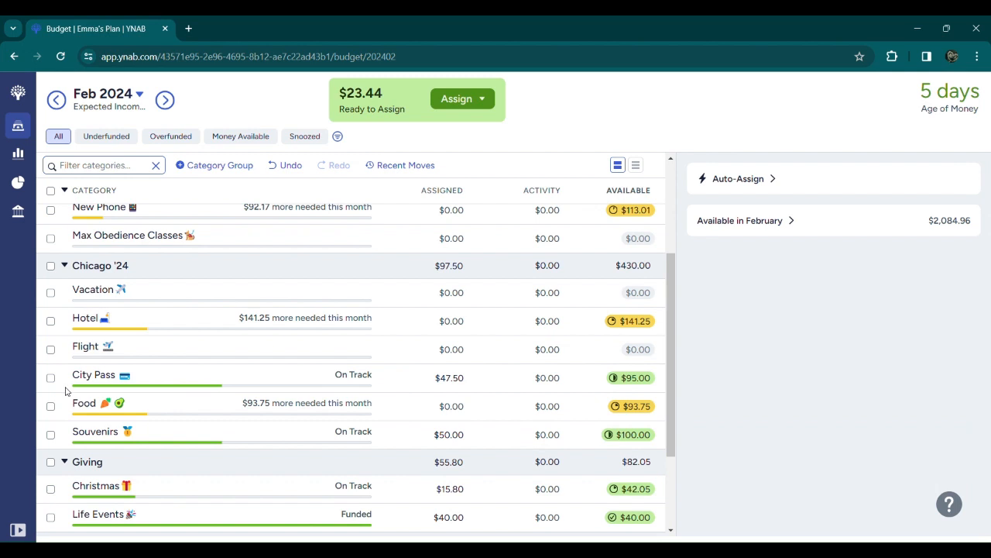
Step: Assign $23.44 to the New Phone category in the Sinking Funds group and clear the selection
scroll(66, 392, "up", 2)
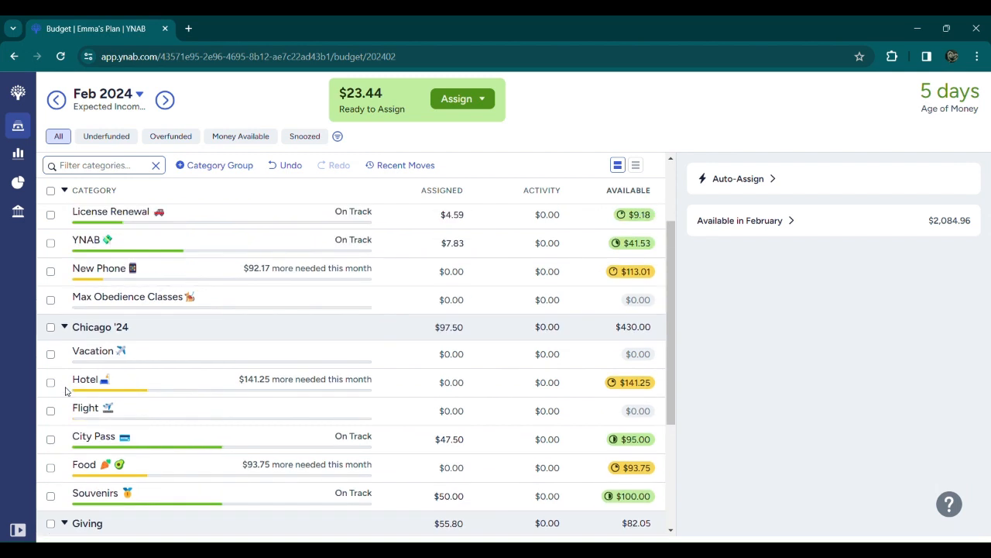
left_click(389, 278)
left_click(387, 277)
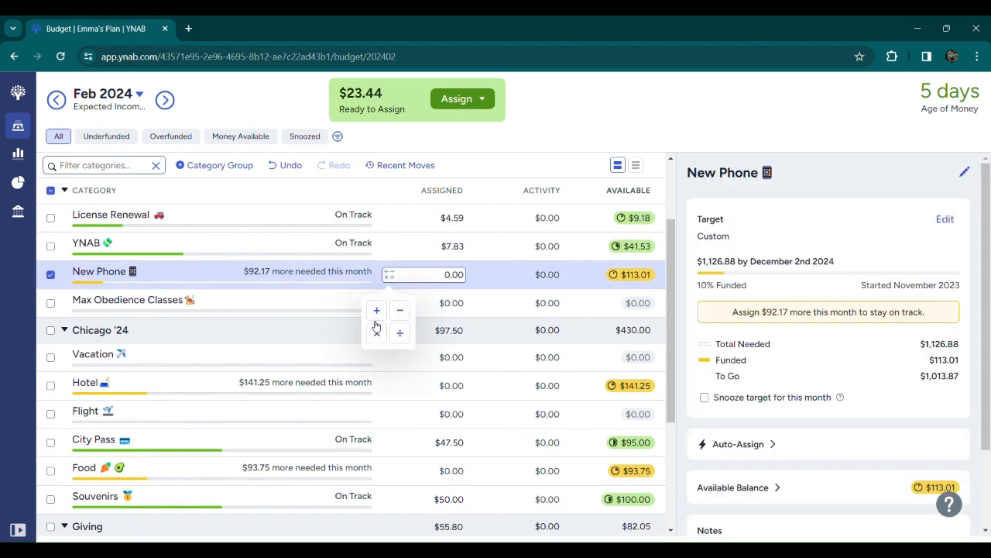
left_click(375, 313)
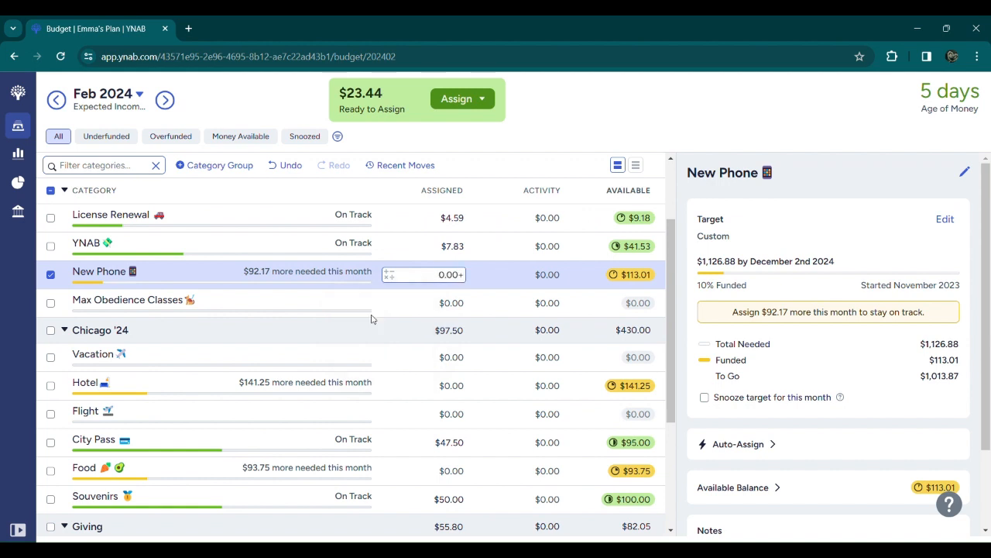
type("23.44")
left_click(674, 151)
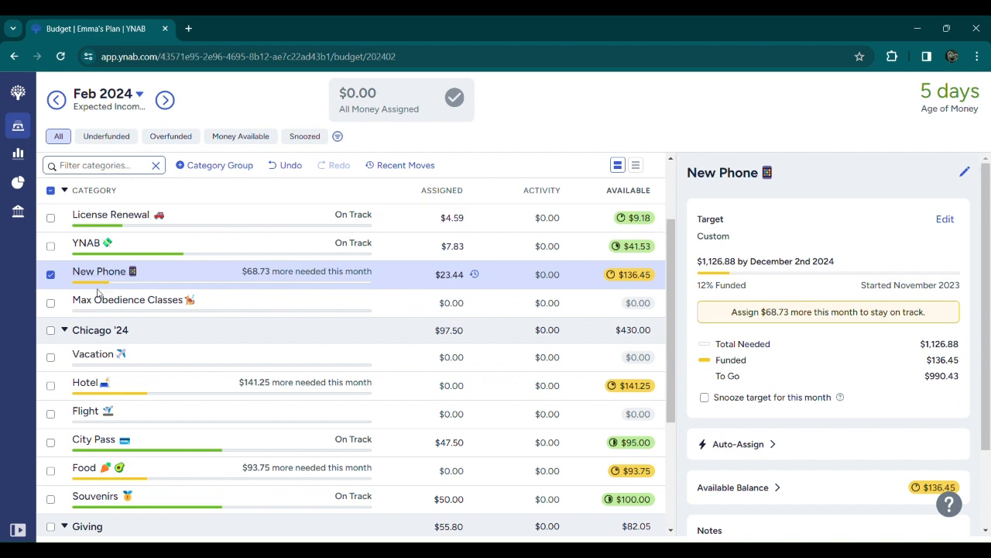
left_click(52, 189)
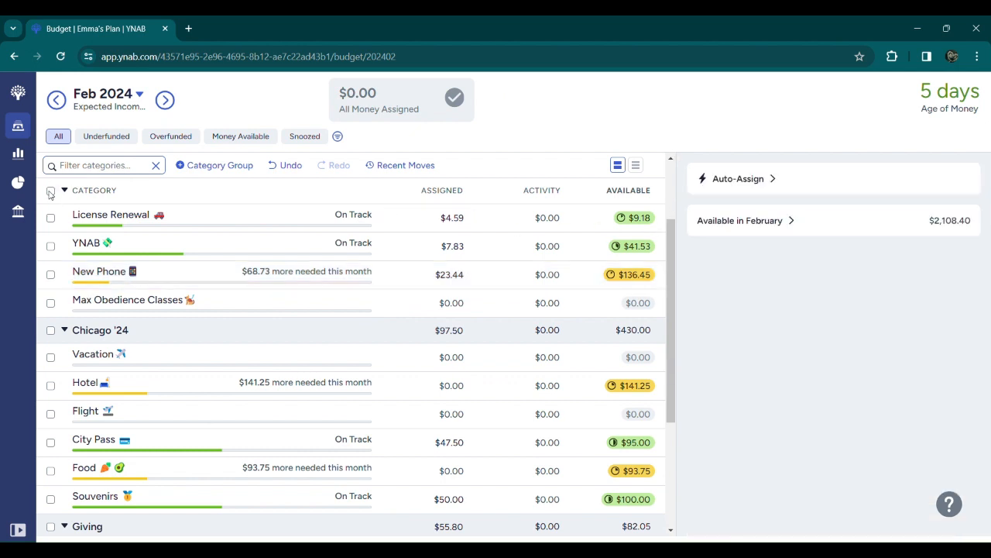
Step: Expand the Fixed Expenses and Variable Spending groups to review the whole budget, and collapse Fixed Expenses after checking it
scroll(124, 261, "up", 1)
scroll(123, 261, "up", 1)
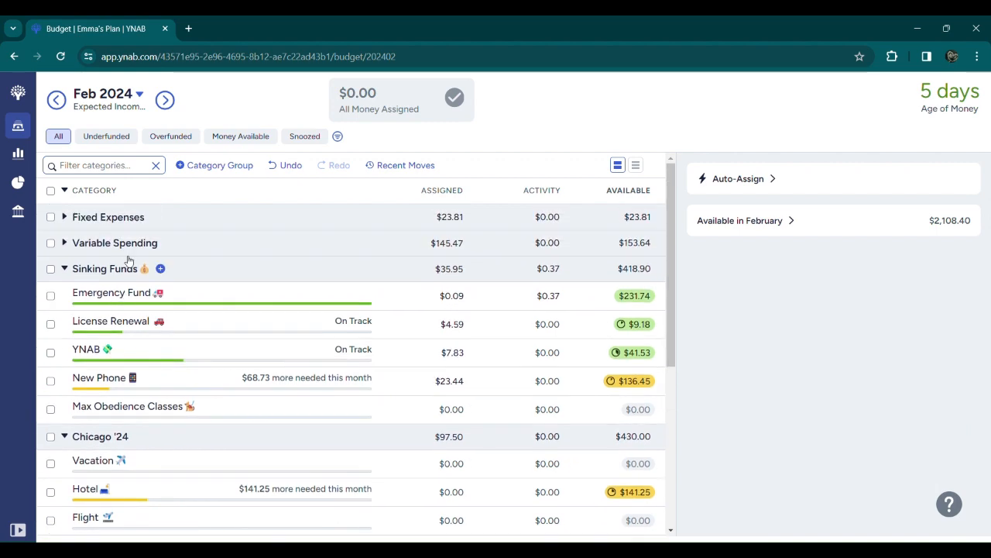
left_click(65, 217)
left_click(65, 328)
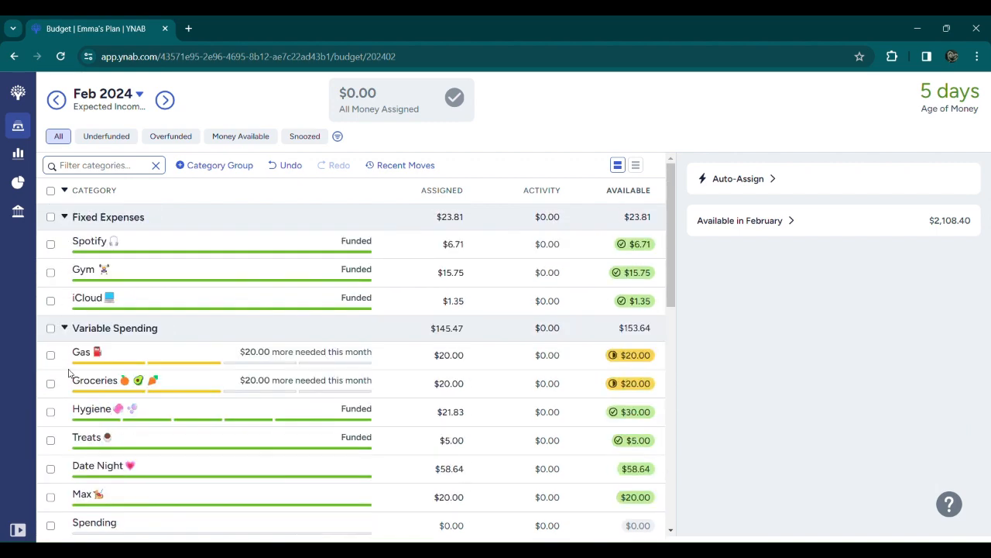
scroll(73, 318, "down", 5)
scroll(75, 313, "down", 3)
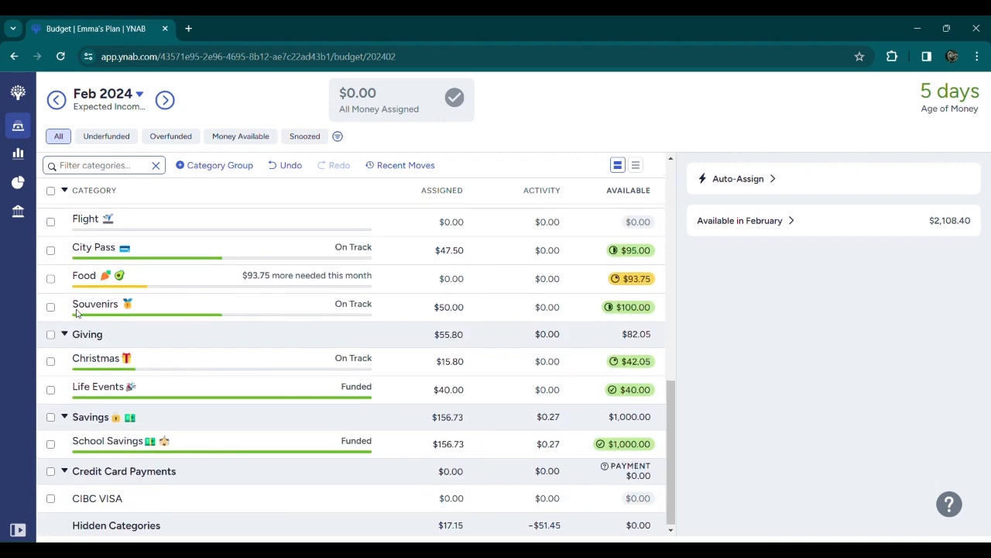
scroll(77, 294, "up", 7)
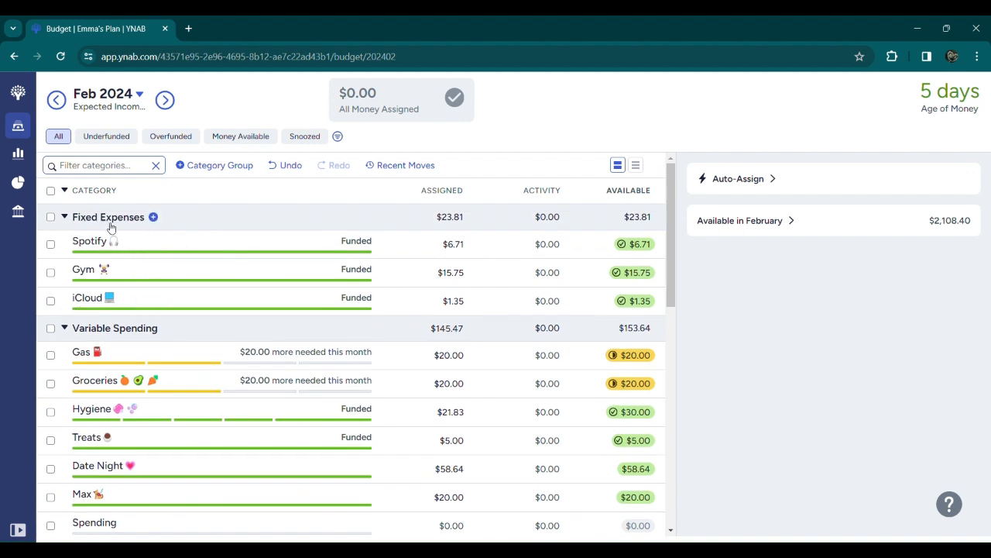
left_click(65, 217)
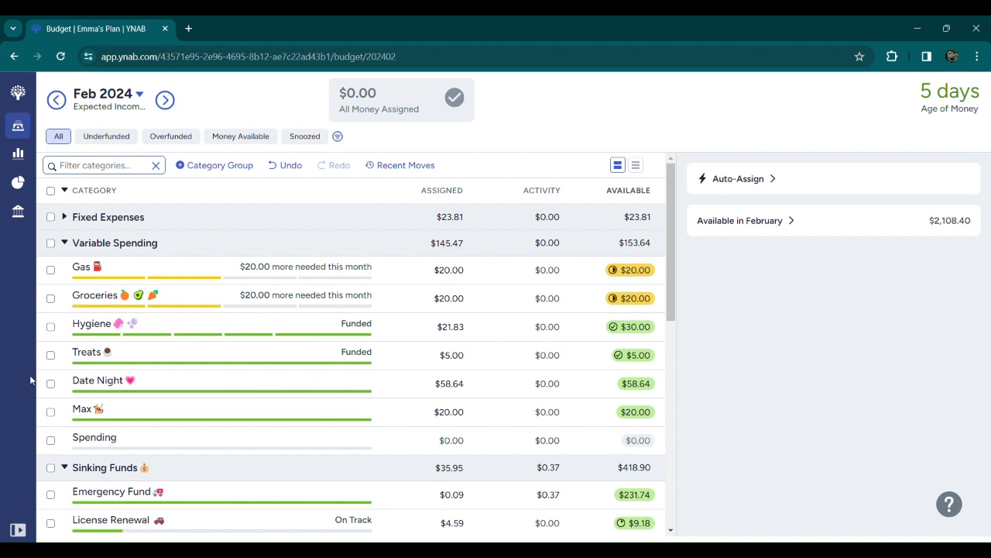
Step: Reorder the Chicago '24 group so that the Hotel category sits directly below Flight
scroll(47, 385, "down", 1)
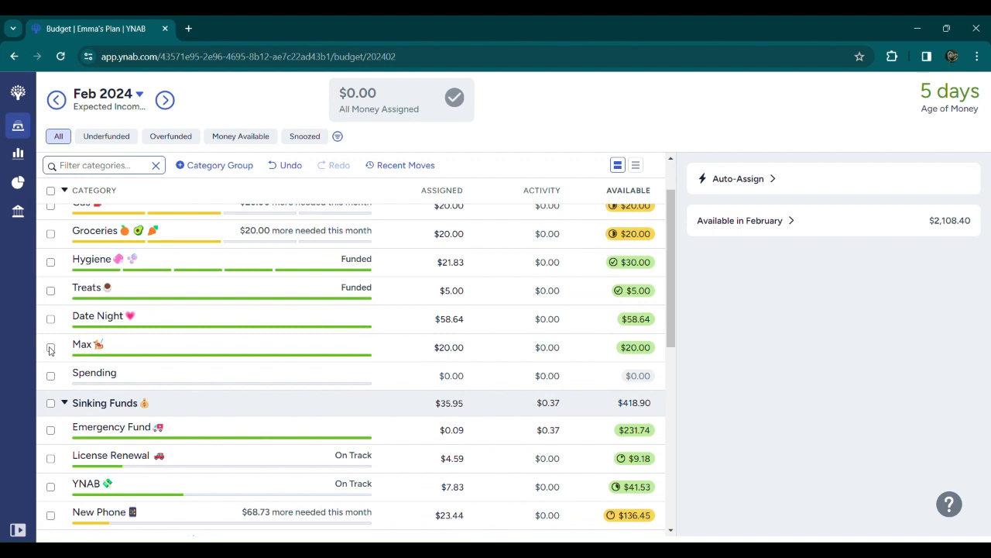
scroll(51, 350, "down", 2)
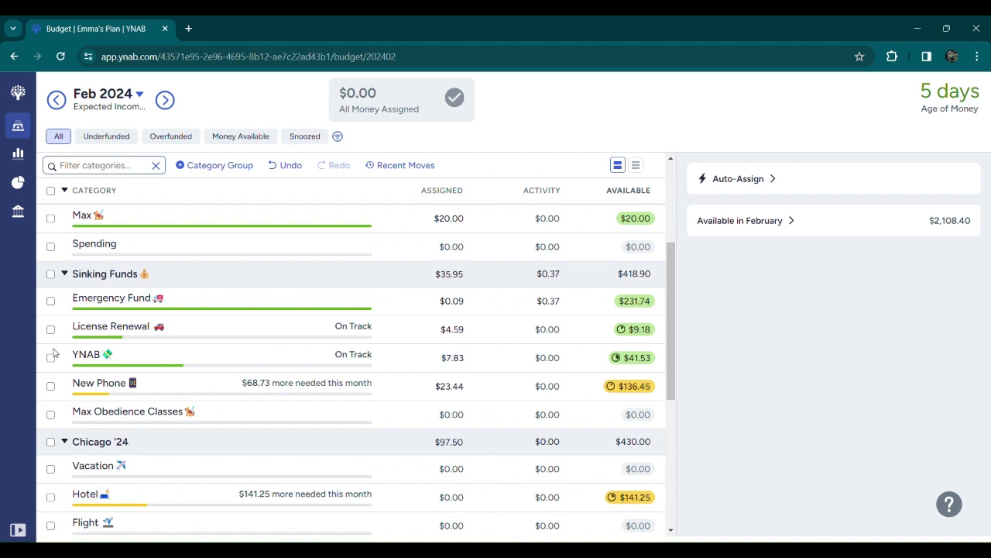
scroll(54, 333, "down", 1)
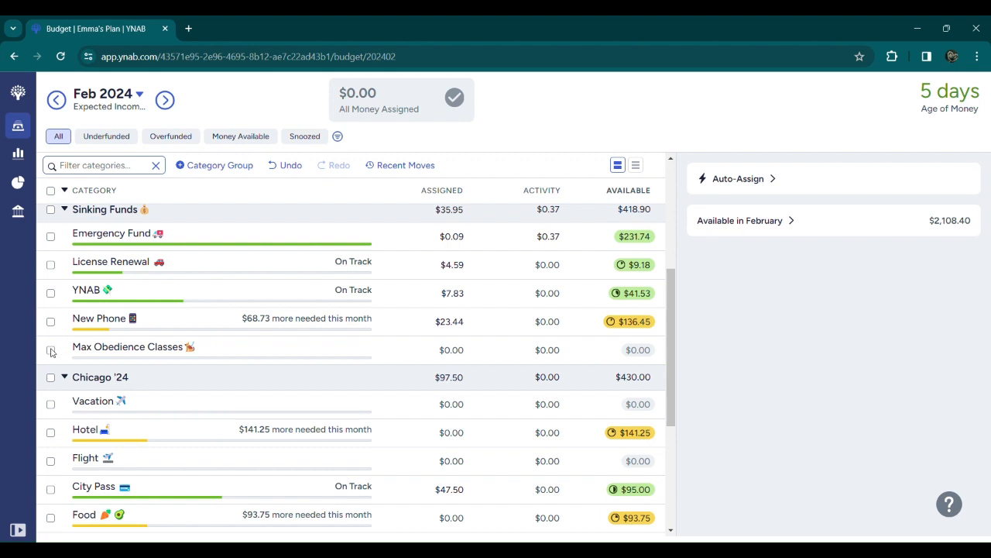
scroll(51, 351, "down", 1)
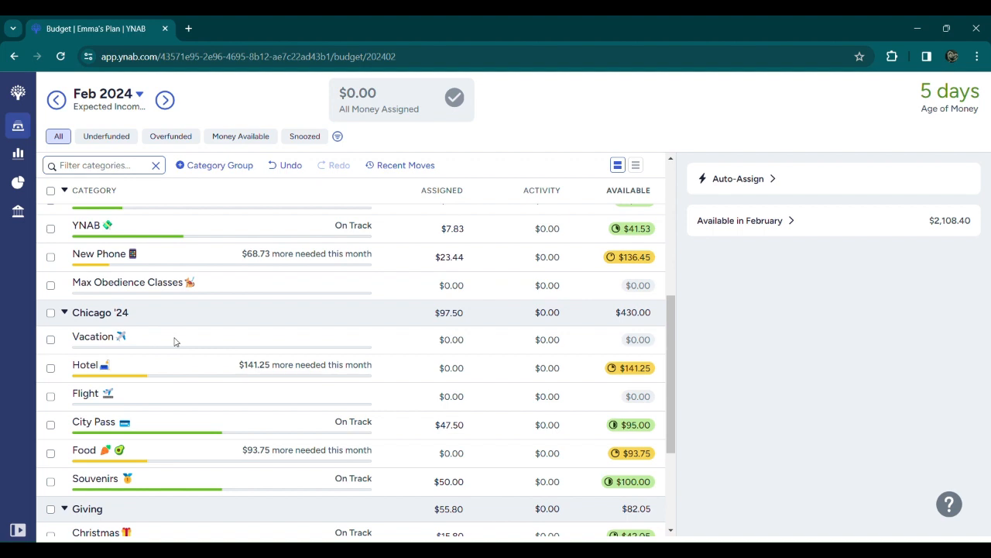
scroll(174, 341, "down", 1)
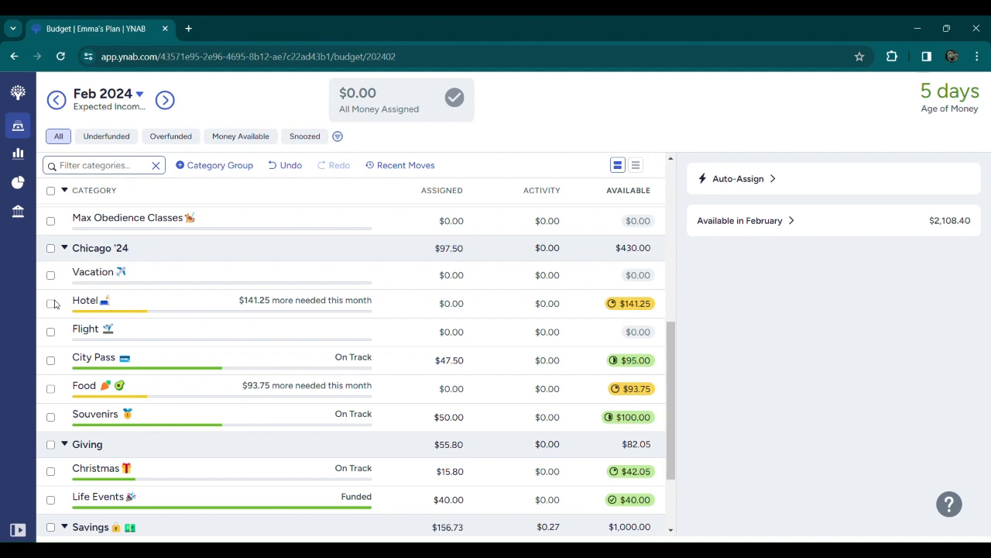
left_click_drag(54, 304, 76, 304)
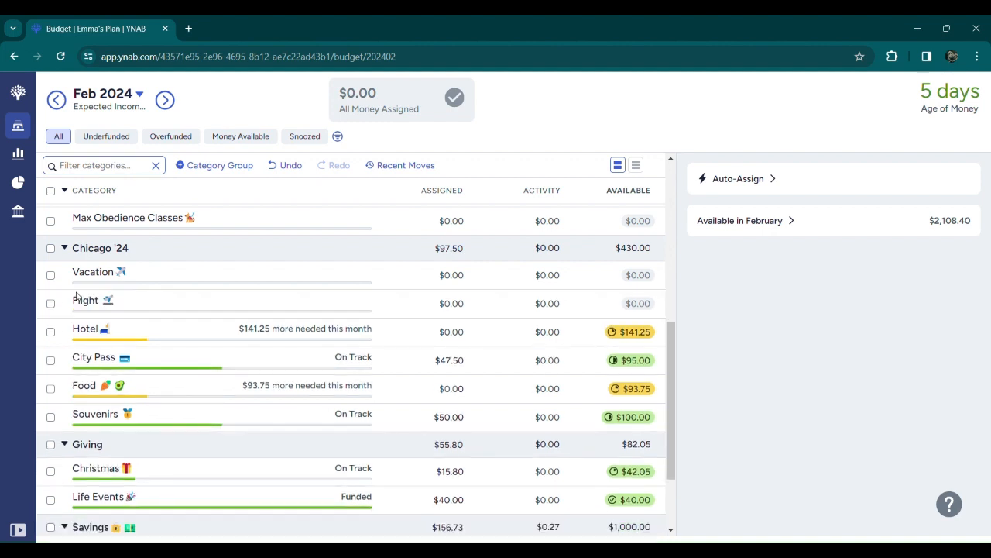
Step: Examine the target details of the Christmas category in the Giving group and deselect the category
scroll(116, 299, "down", 1)
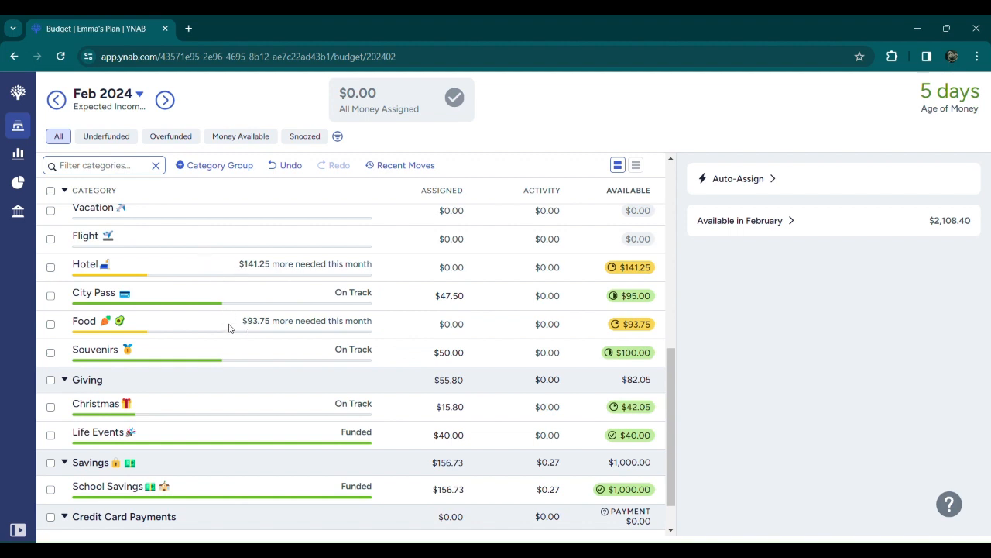
scroll(229, 328, "down", 1)
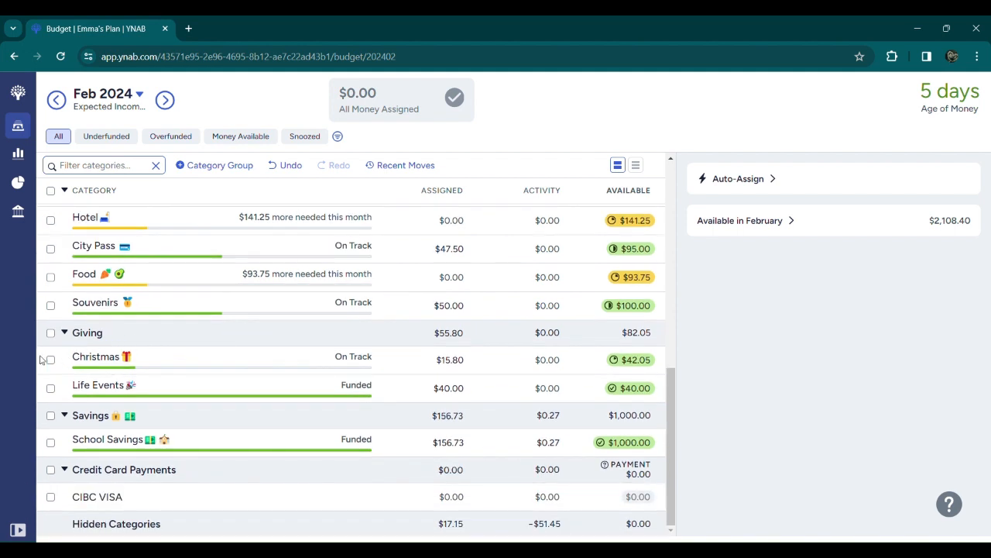
left_click(85, 354)
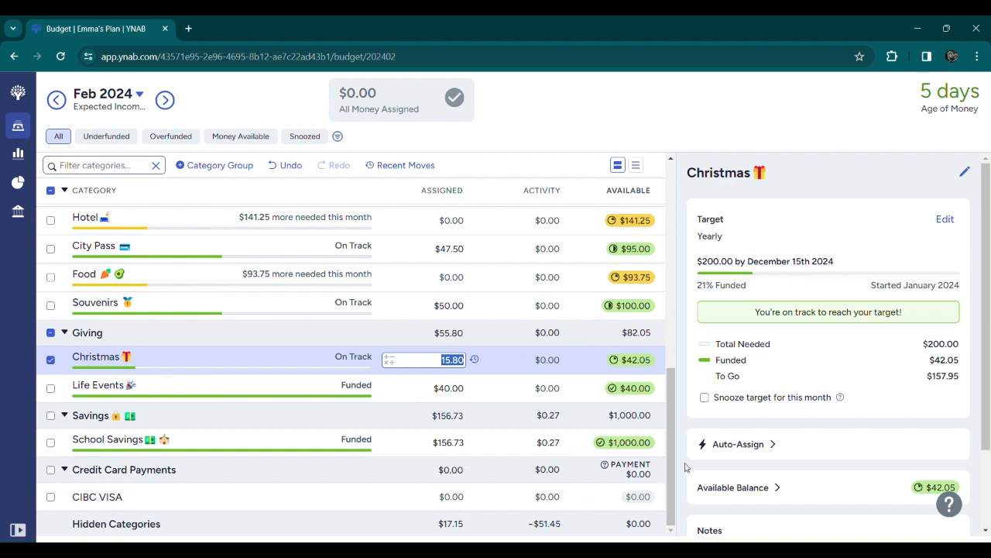
left_click(931, 350)
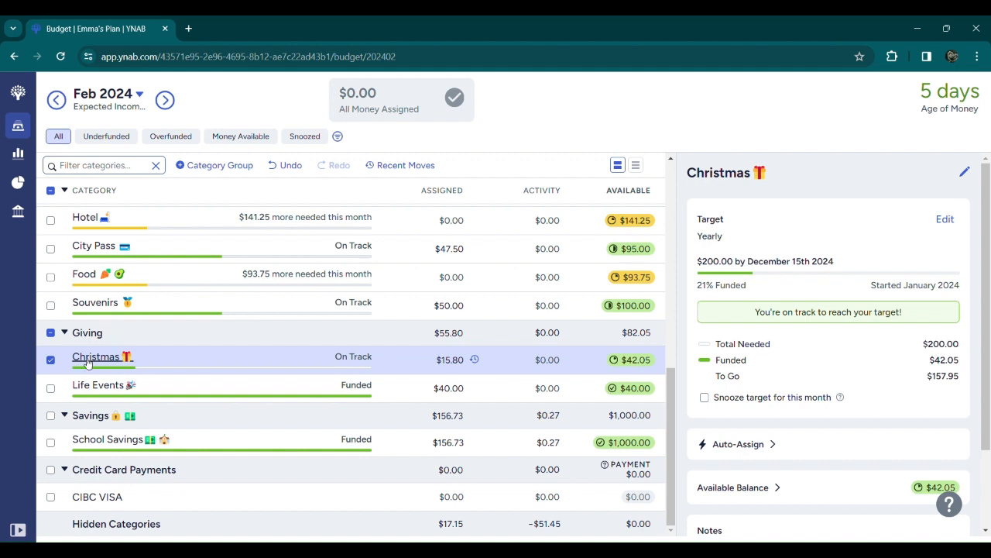
left_click(50, 361)
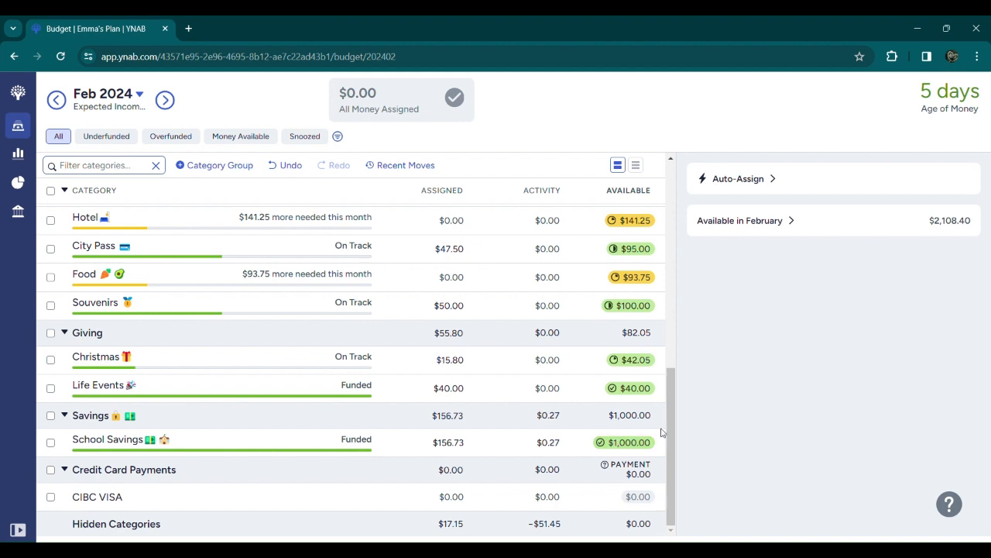
Step: Select the Hotel and Food categories together in the Chicago '24 group to view their combined details
scroll(655, 434, "up", 3)
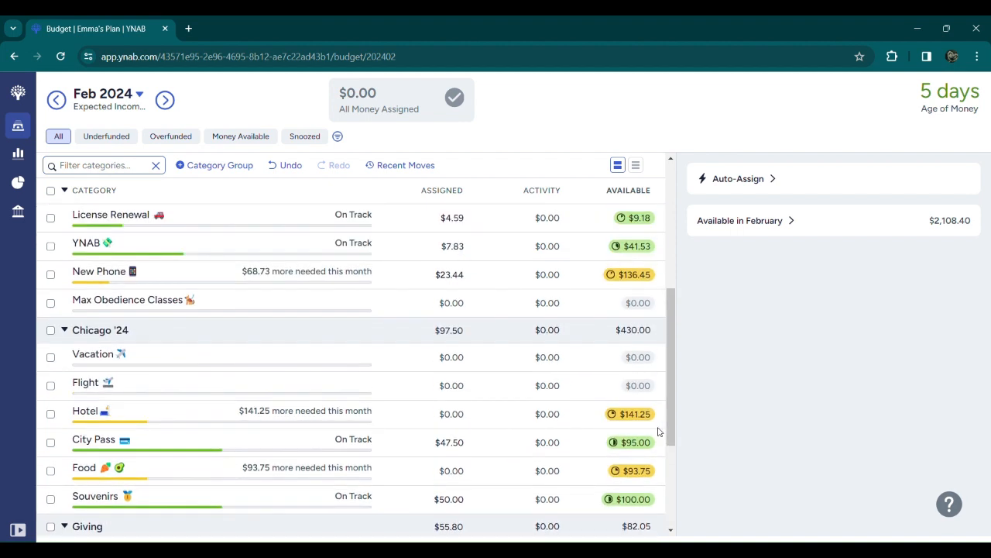
left_click(51, 416)
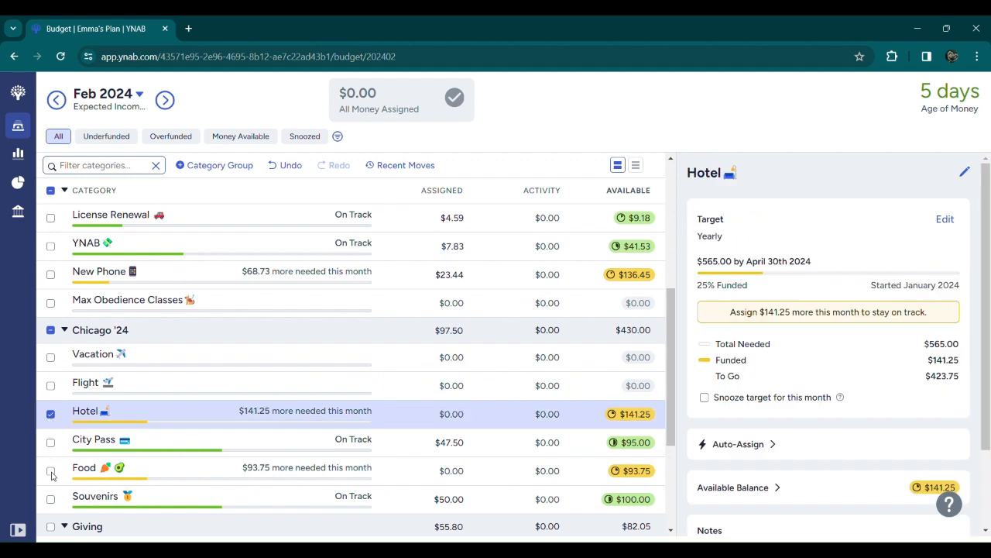
left_click(51, 470)
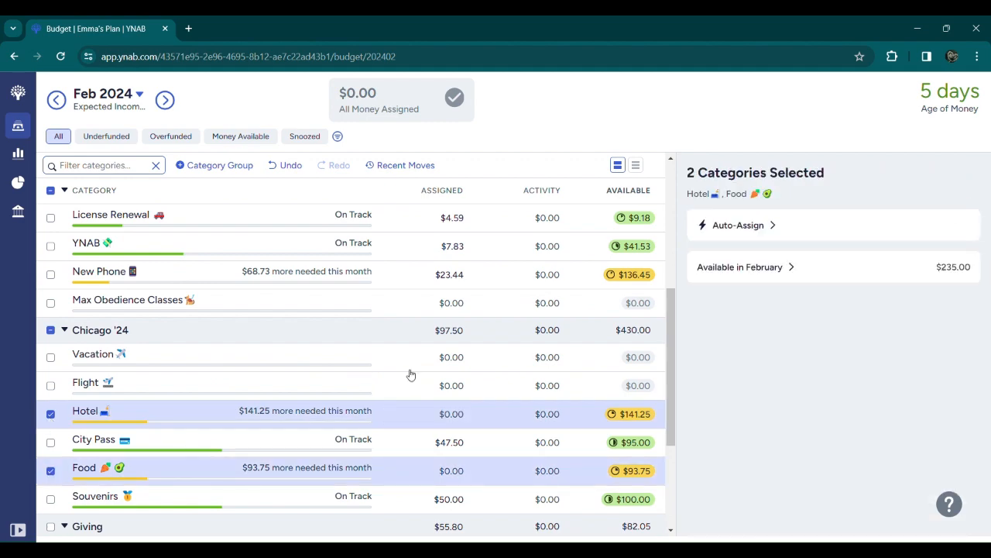
Step: Show the Auto-Assign amounts and add Gas and Groceries to the selected Hotel and Food categories to check their combined underfunding
left_click(718, 225)
scroll(532, 321, "up", 4)
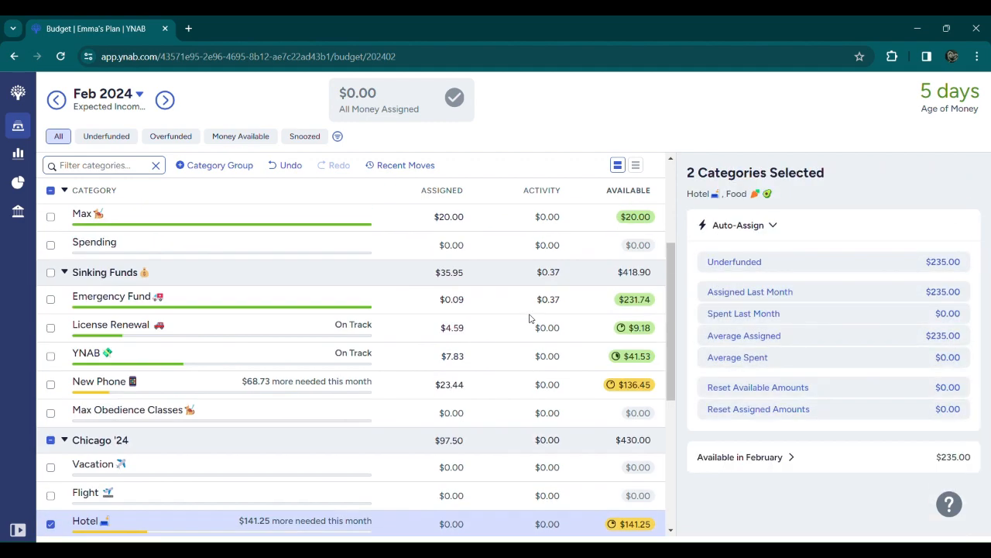
left_click(51, 269)
left_click(50, 298)
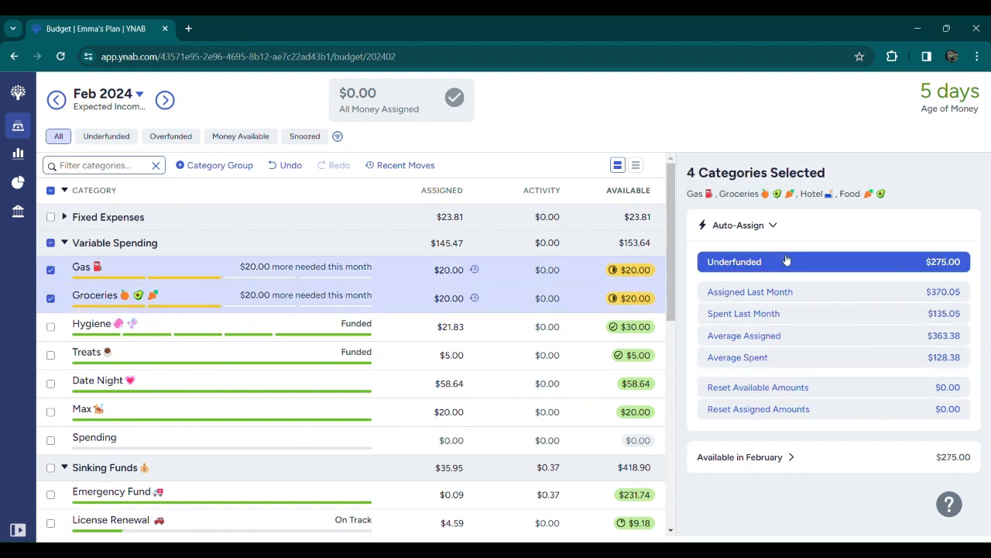
Step: Review the selected underfunded categories and add New Phone from Sinking Funds to the selection to check the combined shortfall
scroll(640, 259, "down", 5)
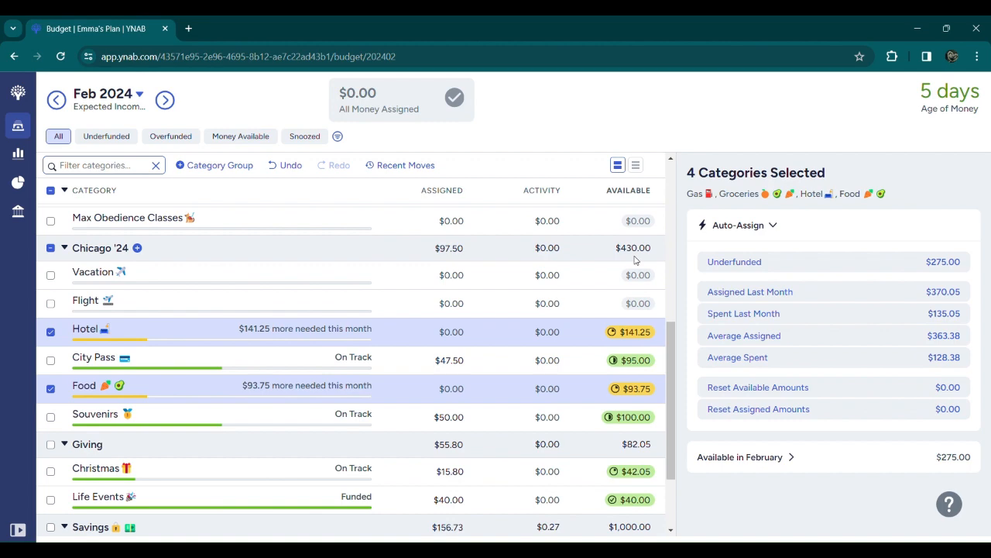
scroll(635, 260, "up", 5)
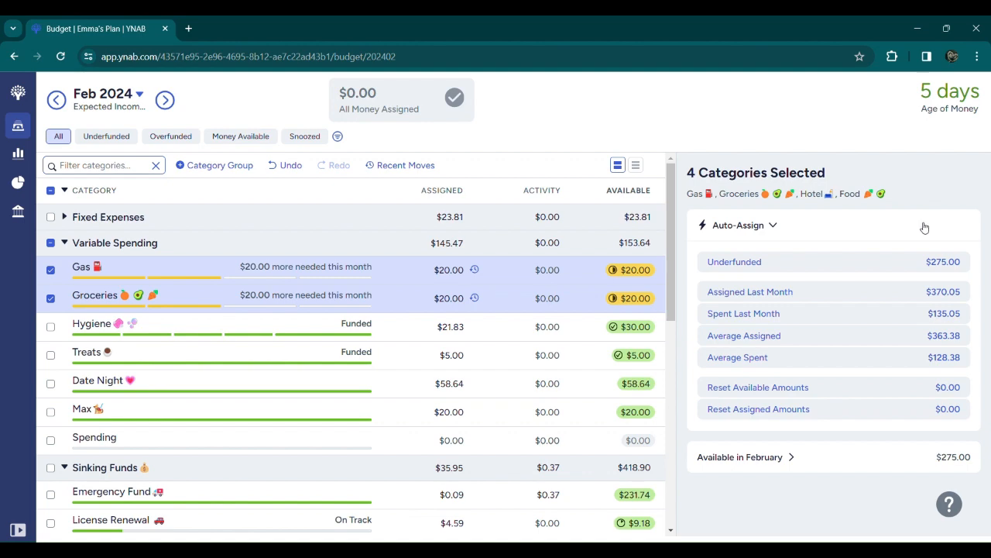
scroll(511, 274, "down", 6)
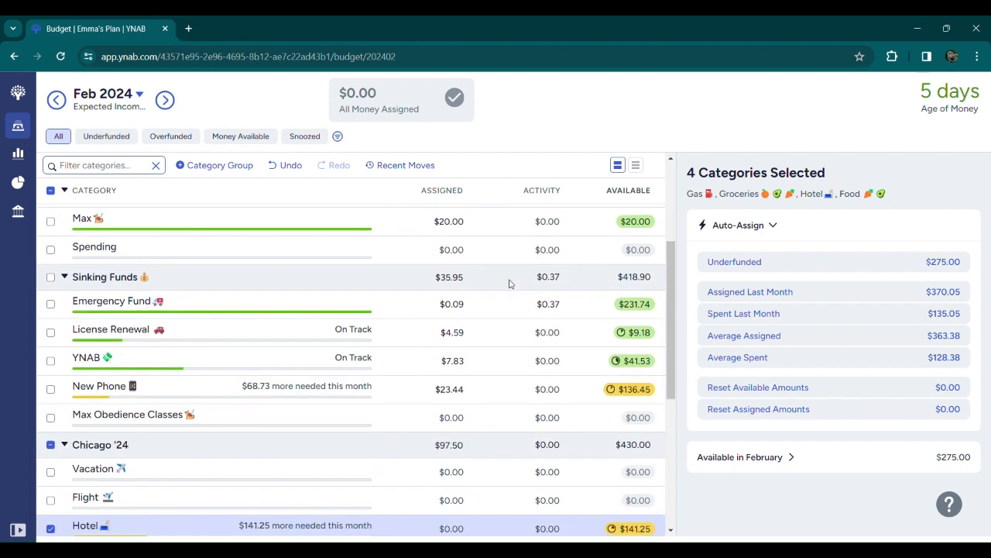
scroll(515, 346, "up", 2)
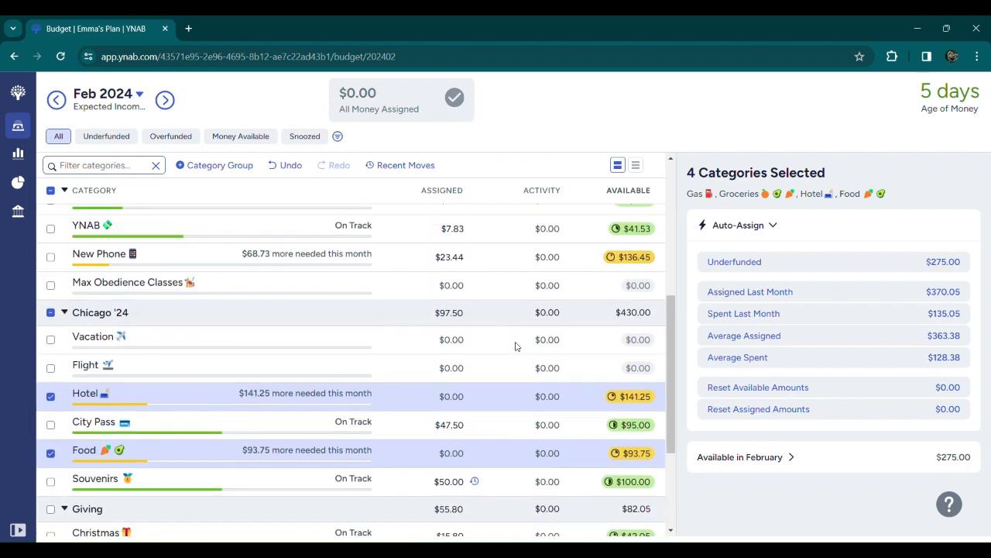
scroll(515, 346, "up", 1)
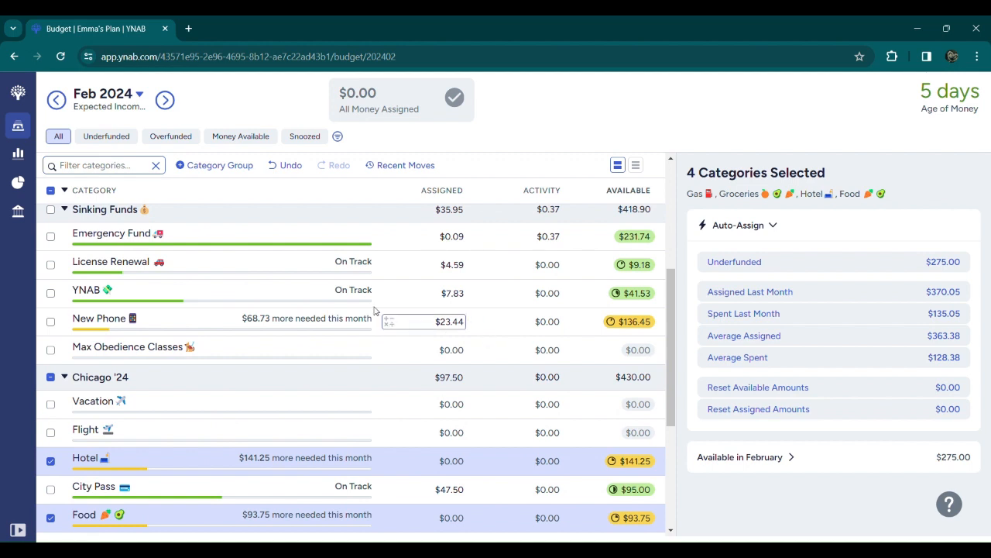
left_click(50, 321)
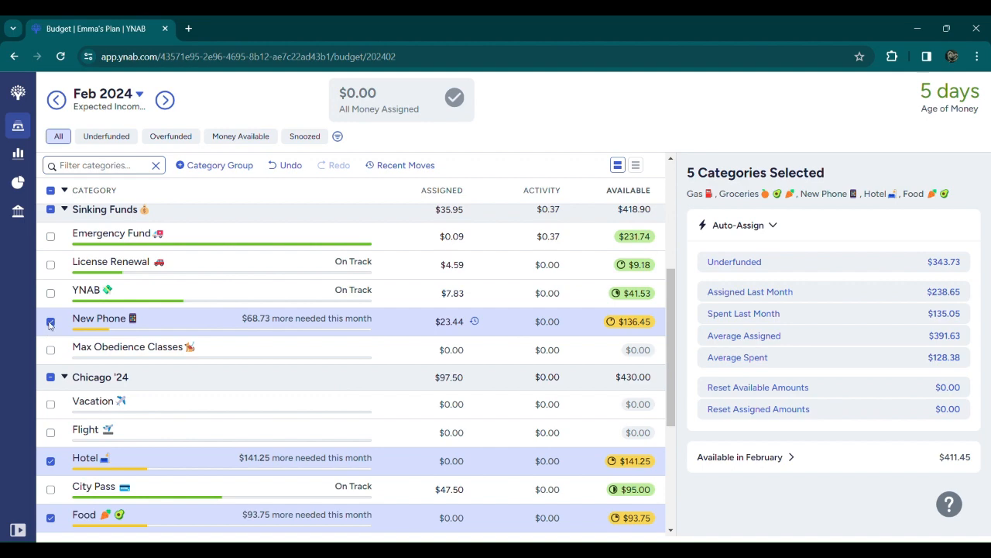
Step: Deselect Gas, Groceries and New Phone so that only the Hotel and Food categories stay selected
scroll(49, 324, "up", 4)
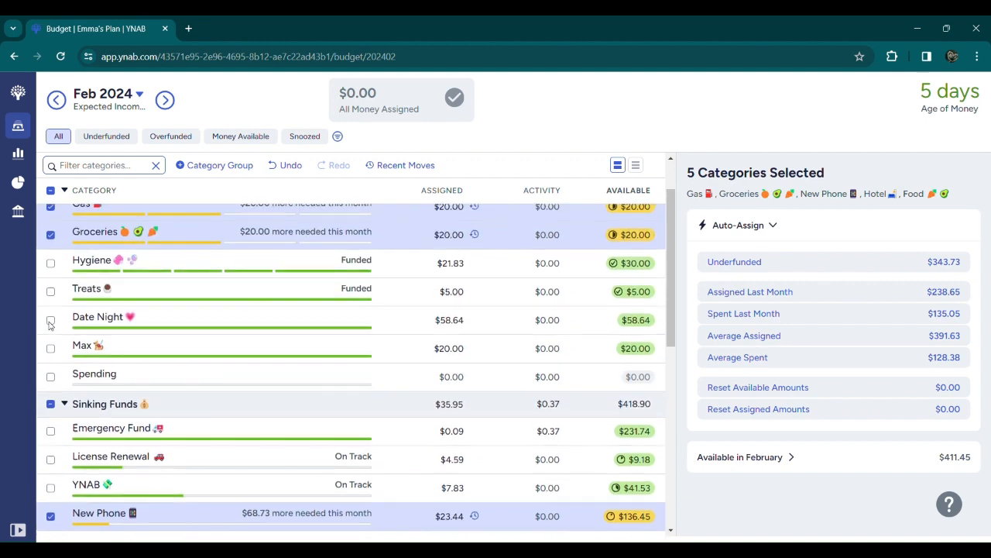
left_click(49, 243)
scroll(49, 252, "down", 4)
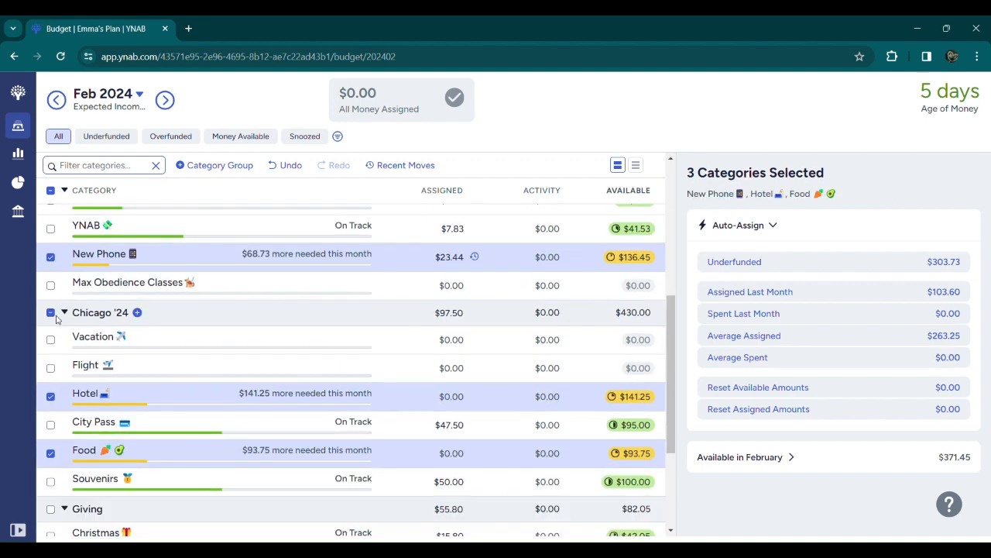
left_click(50, 256)
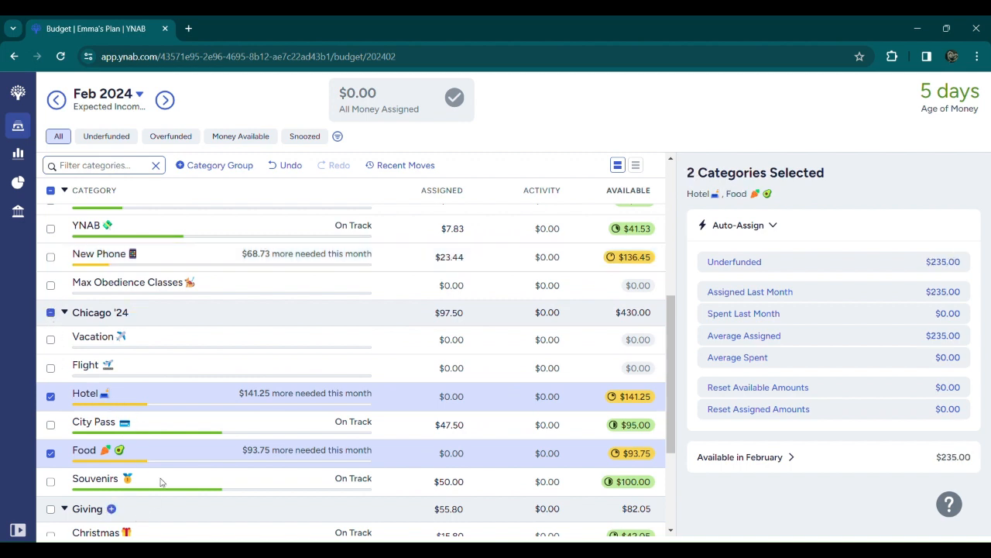
scroll(107, 455, "down", 2)
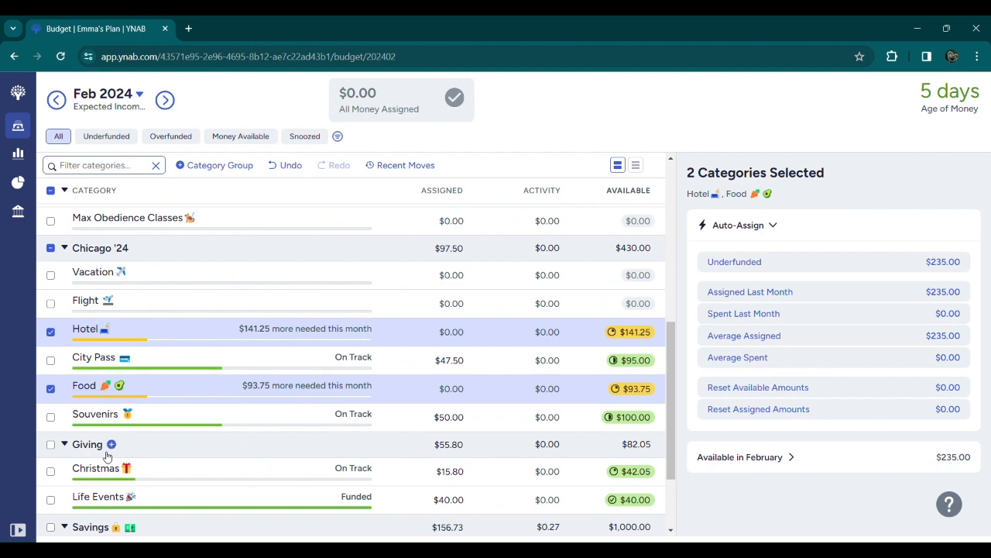
scroll(107, 457, "up", 5)
scroll(107, 457, "up", 2)
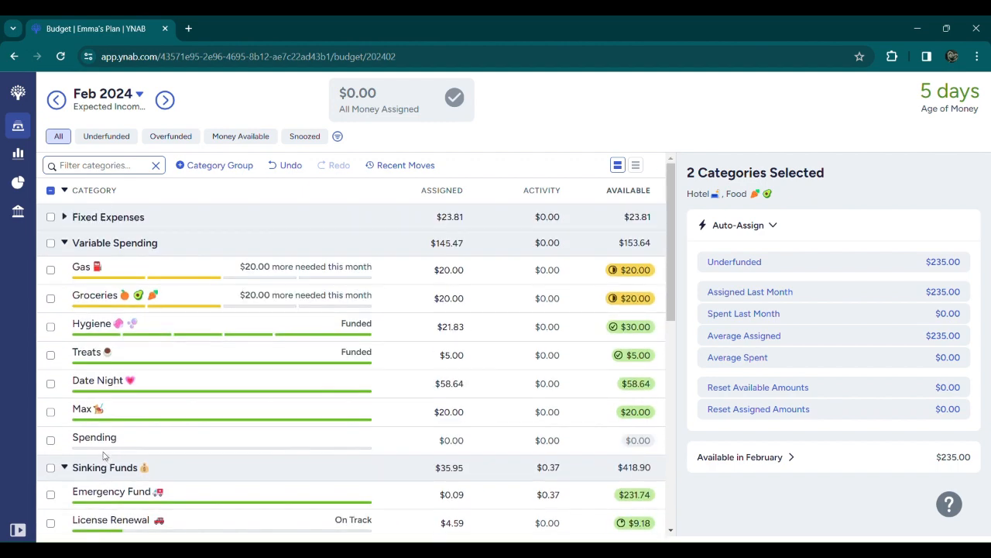
scroll(104, 456, "down", 5)
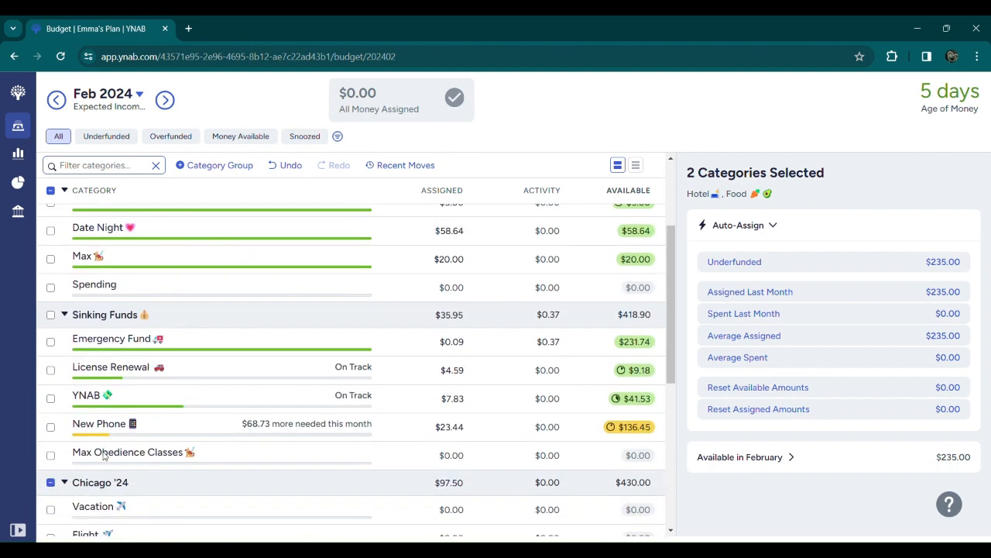
scroll(106, 457, "down", 2)
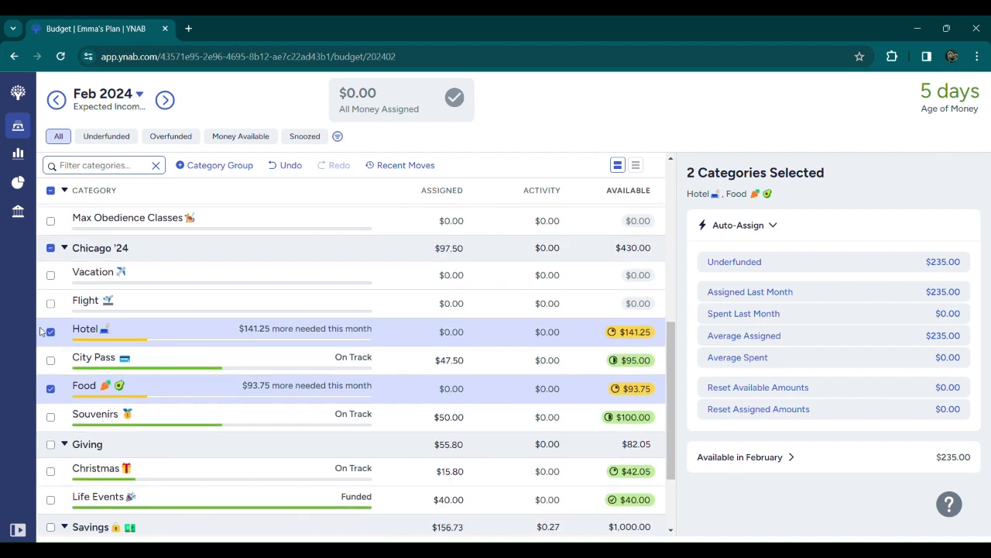
scroll(55, 300, "up", 1)
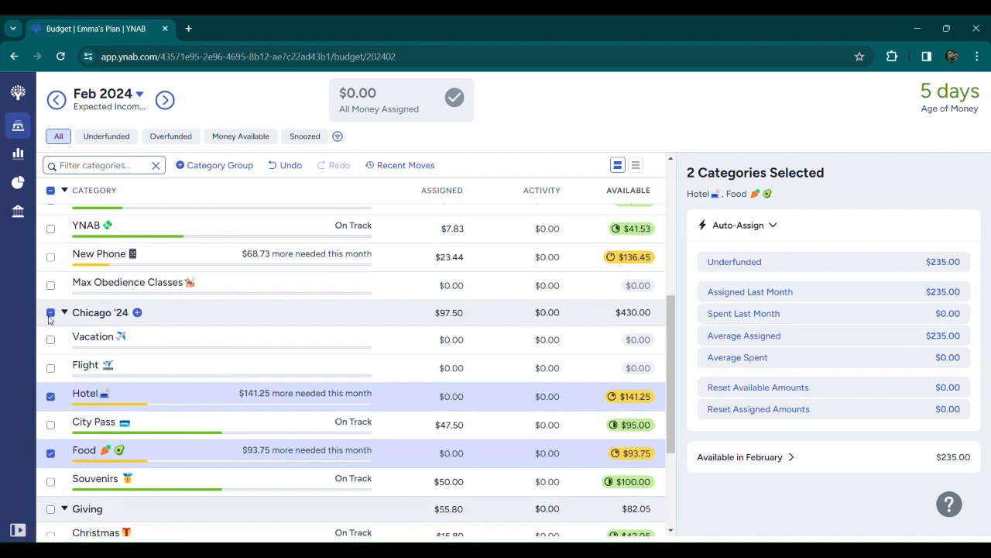